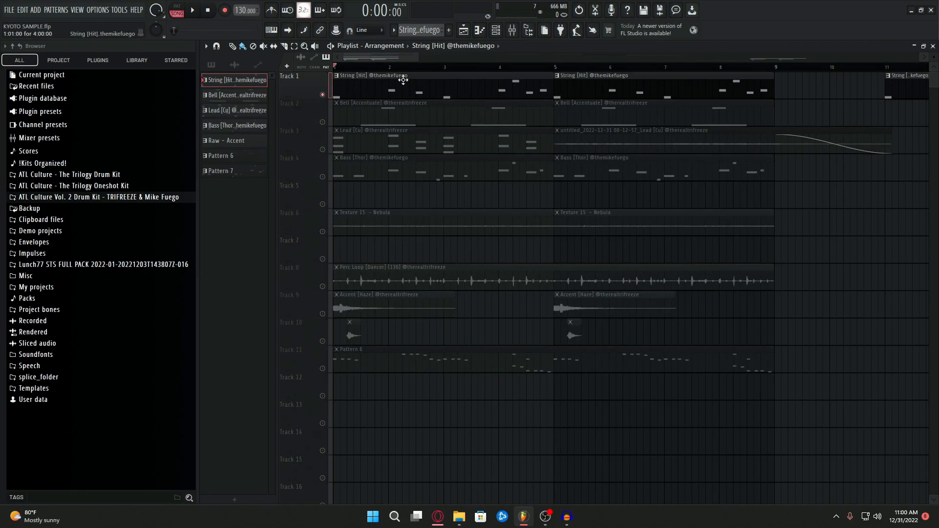
Step: Look at the String [Hit] pattern's notes and inside the ATL Culture - The Trilogy Oneshot Kit folder
{"action": "double_click", "coordinate": [403, 80]}
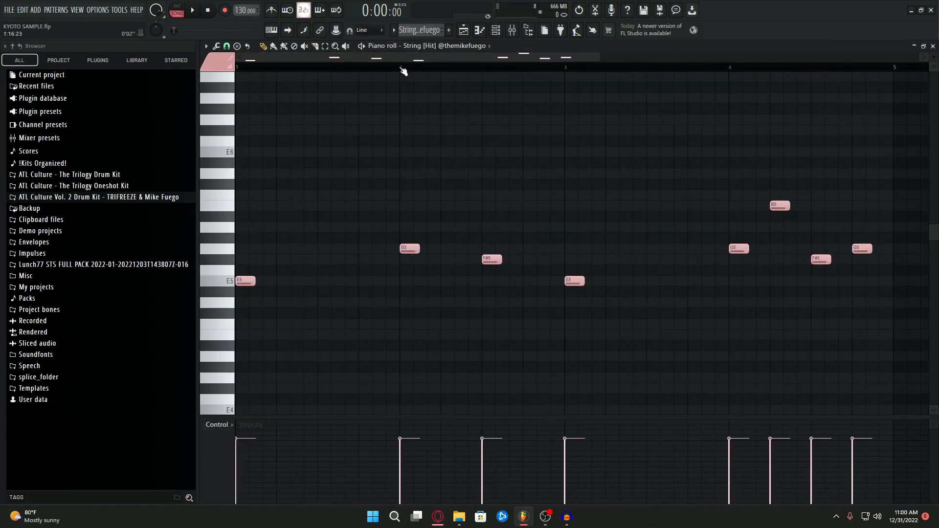
{"action": "left_click", "coordinate": [49, 186]}
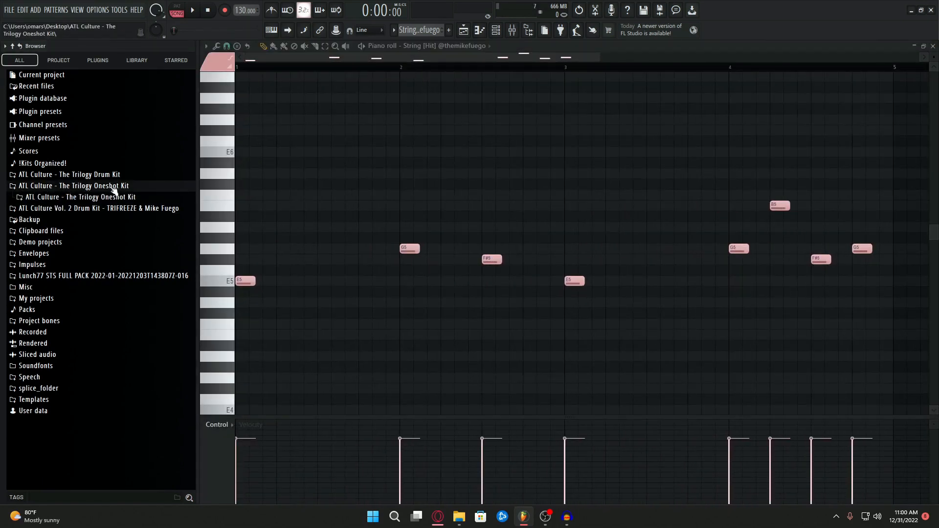
{"action": "left_click", "coordinate": [132, 188]}
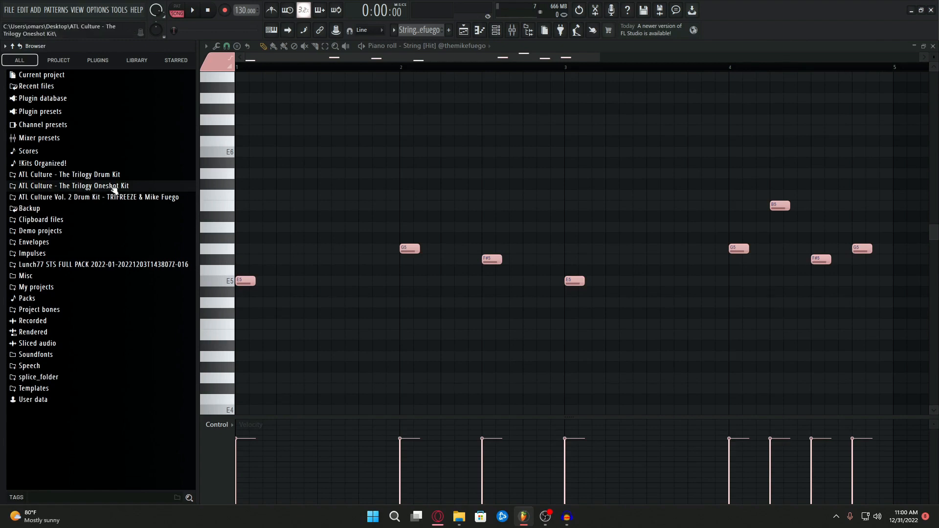
{"action": "left_click", "coordinate": [933, 46]}
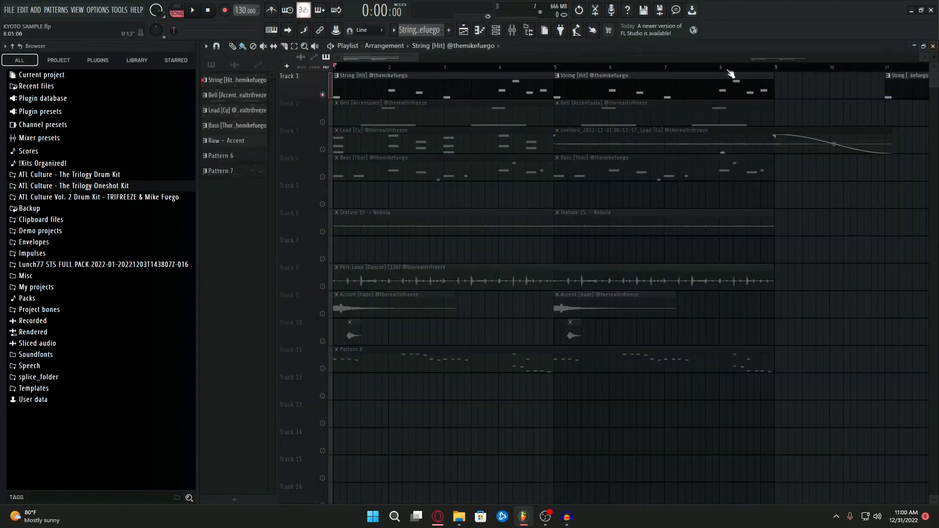
Step: Open the first String [Hit] clip's notes and play the melody back
{"action": "double_click", "coordinate": [374, 75]}
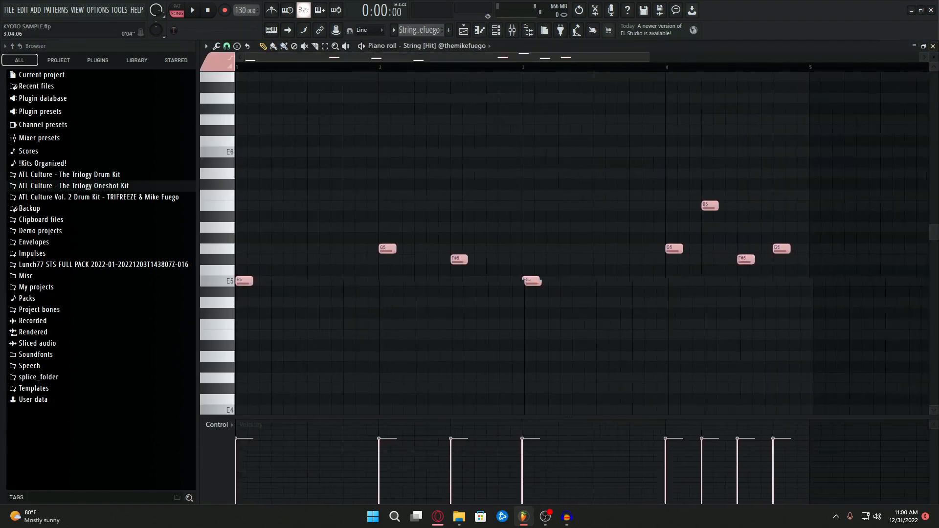
{"action": "key", "text": "space"}
{"action": "scroll", "coordinate": [562, 203], "scroll_direction": "down", "scroll_amount": 1, "text": "ctrl"}
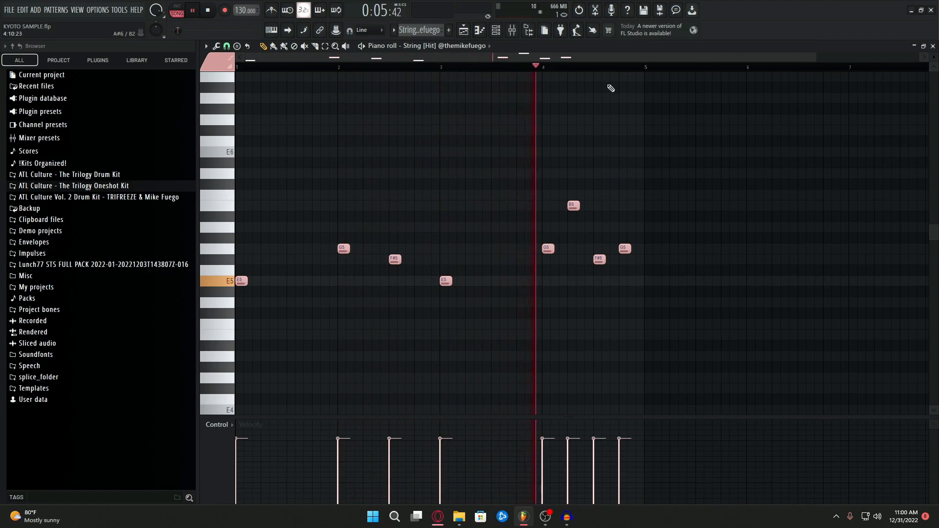
{"action": "key", "text": "space"}
{"action": "scroll", "coordinate": [582, 169], "scroll_direction": "up", "scroll_amount": 2, "text": "ctrl"}
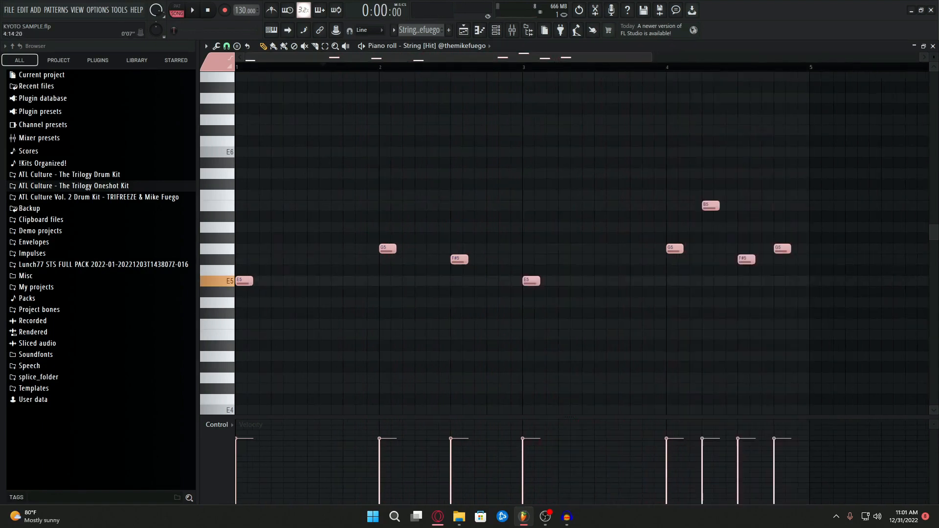
{"action": "scroll", "coordinate": [627, 184], "scroll_direction": "down", "scroll_amount": 1, "text": "ctrl"}
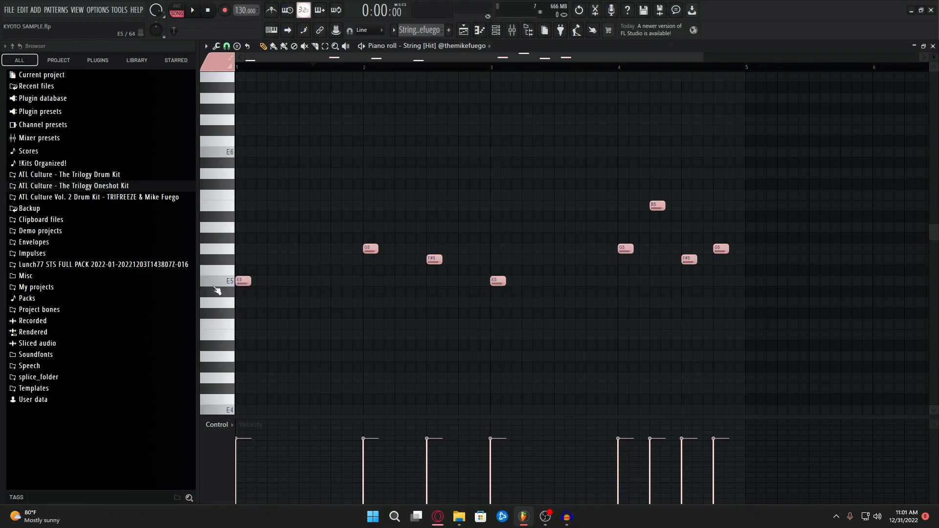
Step: Audition the melody's G5, F#5 and B5 pitches on the piano roll keyboard
{"action": "left_click", "coordinate": [229, 252]}
{"action": "left_click", "coordinate": [229, 260]}
{"action": "left_click", "coordinate": [227, 253]}
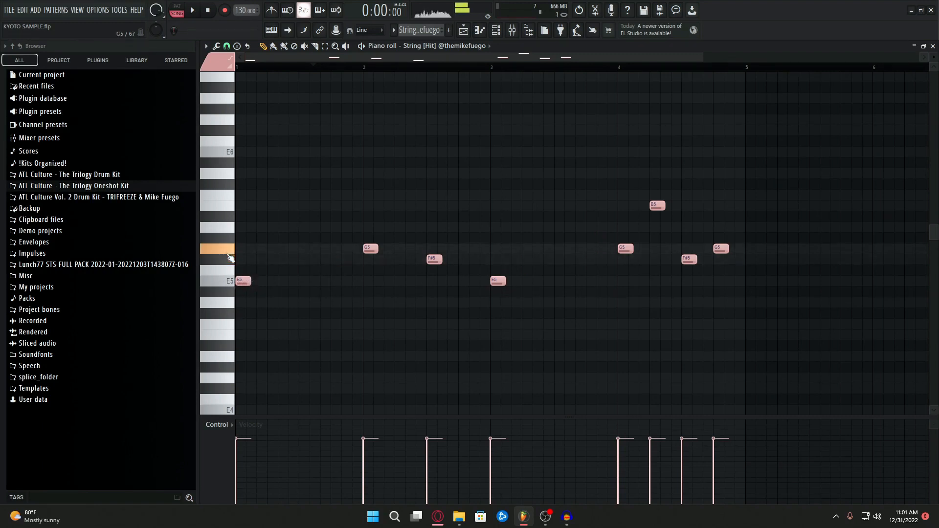
{"action": "left_click", "coordinate": [227, 260]}
{"action": "left_click", "coordinate": [226, 252]}
{"action": "left_click", "coordinate": [231, 196]}
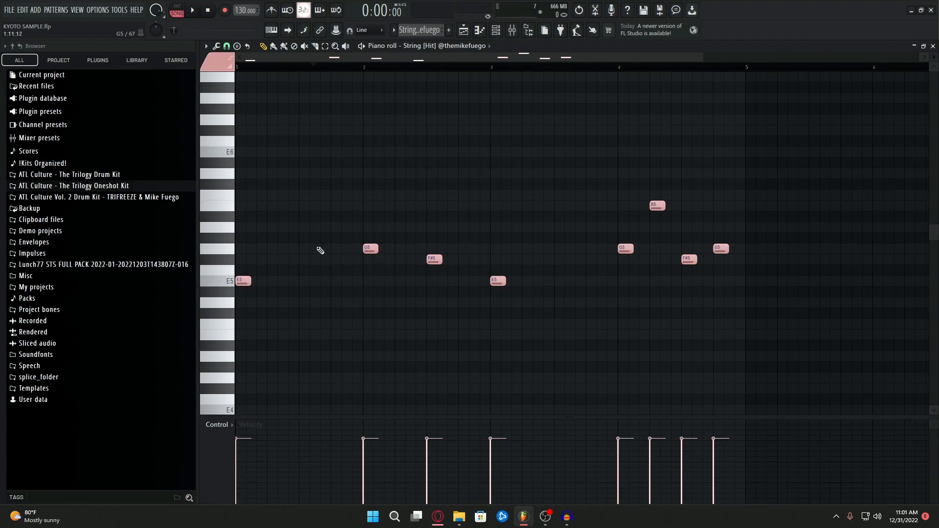
Step: Examine the Fruity Parametric EQ 2 curve on the String [Hit] mixer track during playback
{"action": "key", "text": "F9"}
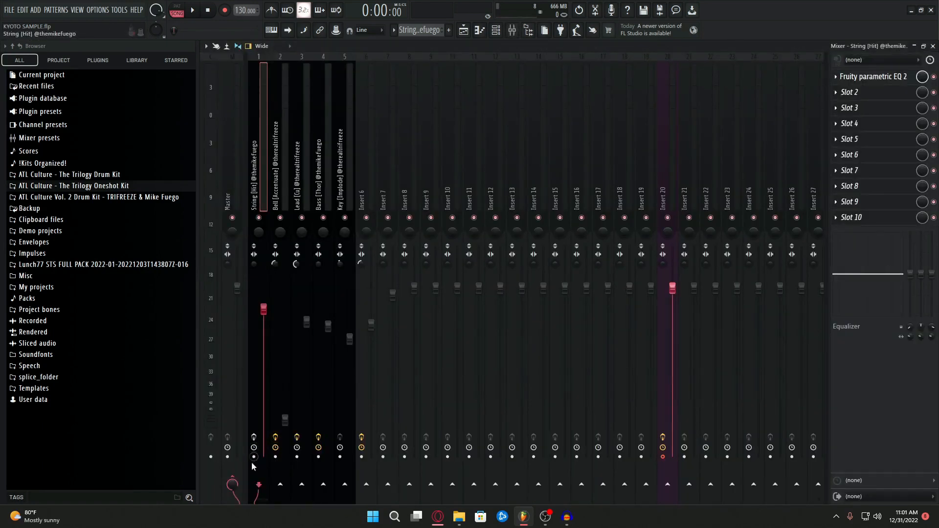
{"action": "left_click", "coordinate": [886, 79]}
{"action": "left_click_drag", "start_coordinate": [433, 143], "coordinate": [504, 144]}
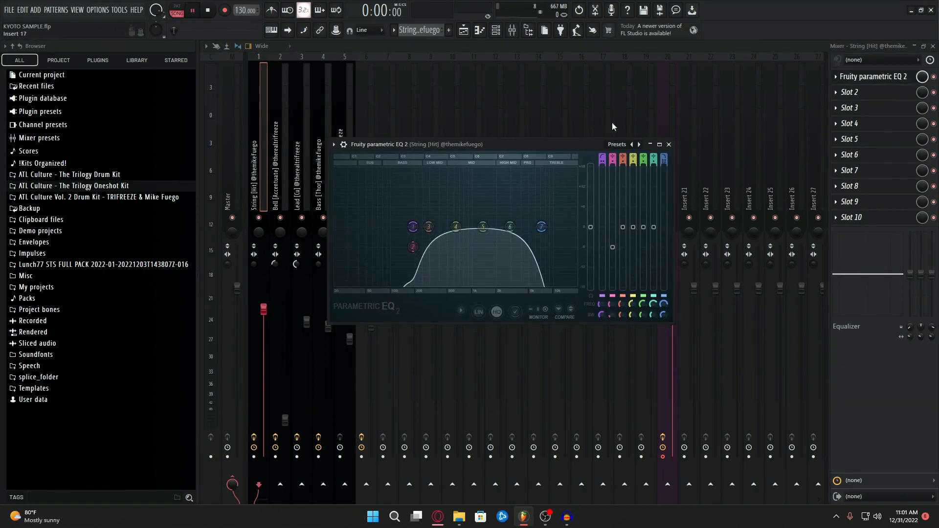
{"action": "left_click_drag", "start_coordinate": [500, 148], "coordinate": [561, 132]}
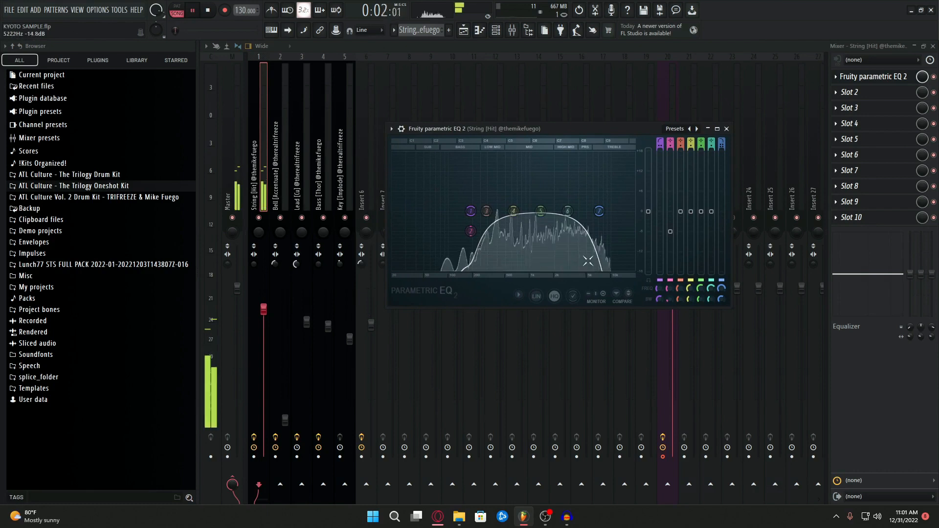
{"action": "mouse_move", "coordinate": [599, 211]}
{"action": "left_mouse_down"}
{"action": "mouse_move", "coordinate": [633, 210]}
{"action": "mouse_move", "coordinate": [599, 211]}
{"action": "left_mouse_up"}
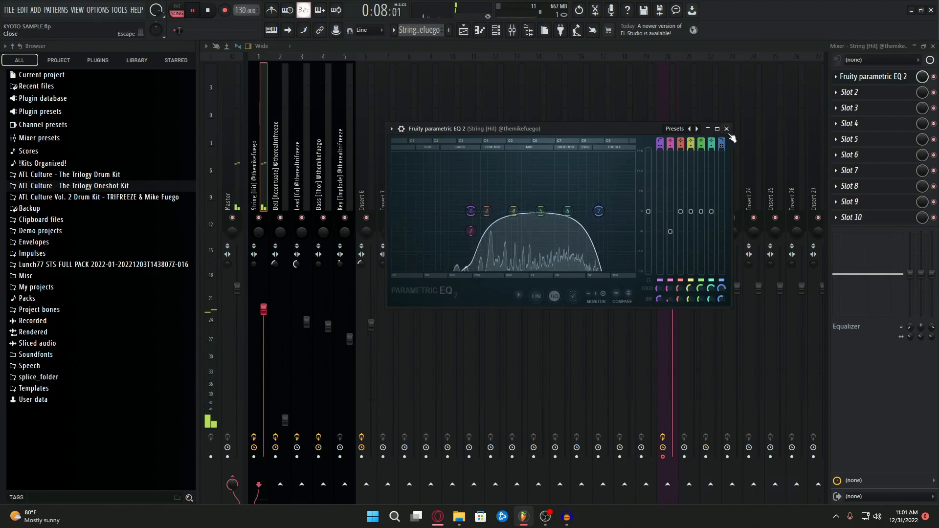
Step: Open the Bell [Accentuate] pattern in the piano roll and play its notes back
{"action": "left_click", "coordinate": [387, 258]}
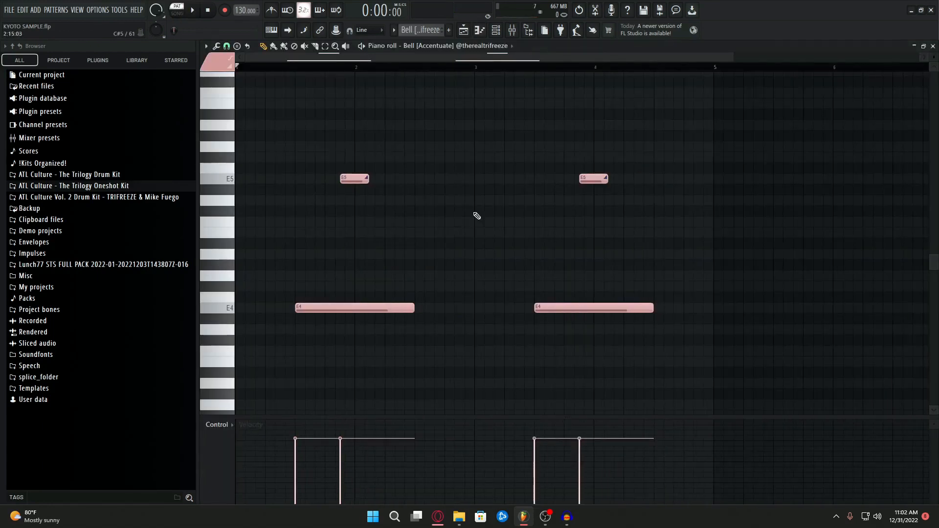
{"action": "scroll", "coordinate": [477, 216], "scroll_direction": "down", "scroll_amount": 1}
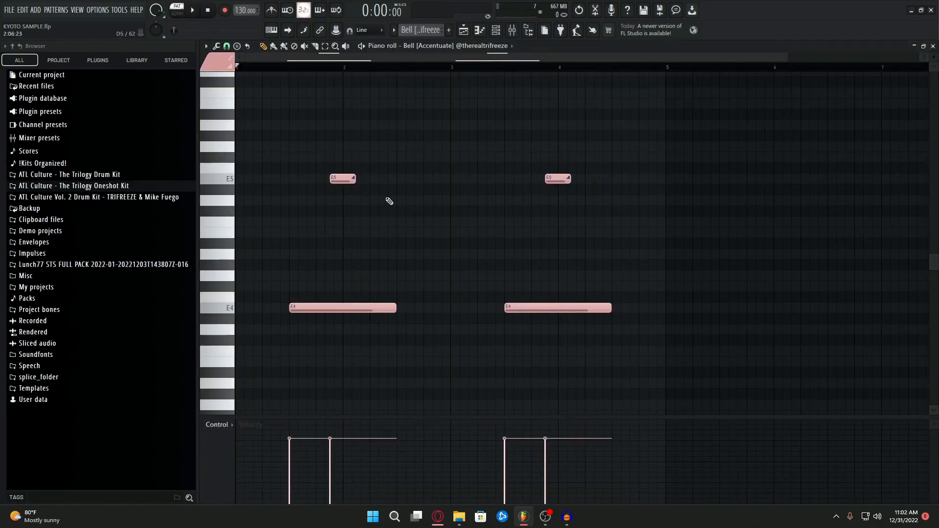
{"action": "left_click", "coordinate": [376, 212]}
{"action": "right_click", "coordinate": [377, 212]}
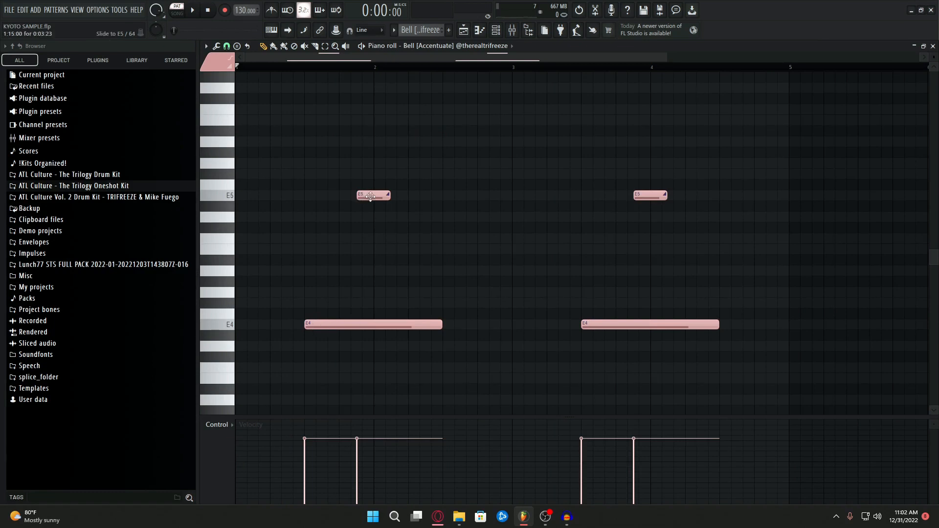
{"action": "left_click", "coordinate": [227, 47]}
{"action": "left_click", "coordinate": [236, 58]}
{"action": "mouse_move", "coordinate": [297, 59]}
{"action": "left_mouse_down"}
{"action": "mouse_move", "coordinate": [297, 74]}
{"action": "mouse_move", "coordinate": [296, 62]}
{"action": "left_mouse_up"}
{"action": "key", "text": "space"}
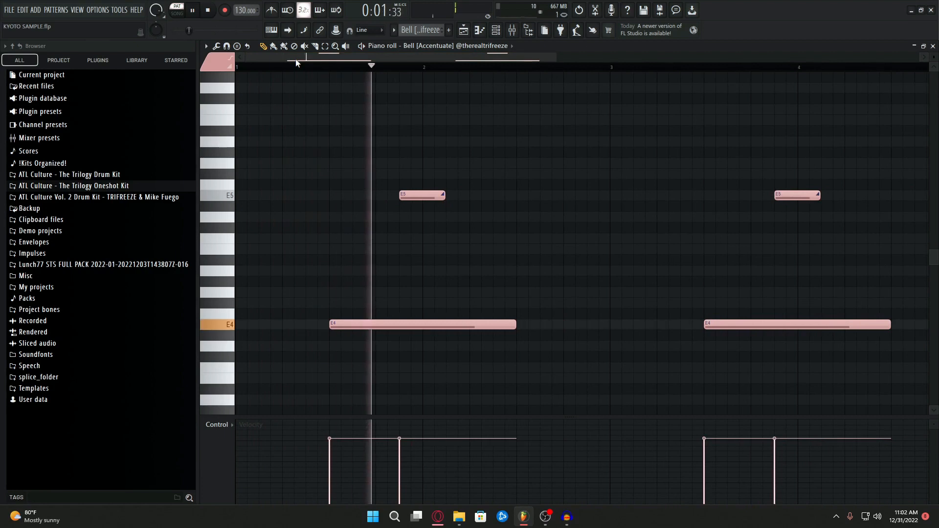
{"action": "left_click_drag", "start_coordinate": [333, 59], "coordinate": [333, 48]}
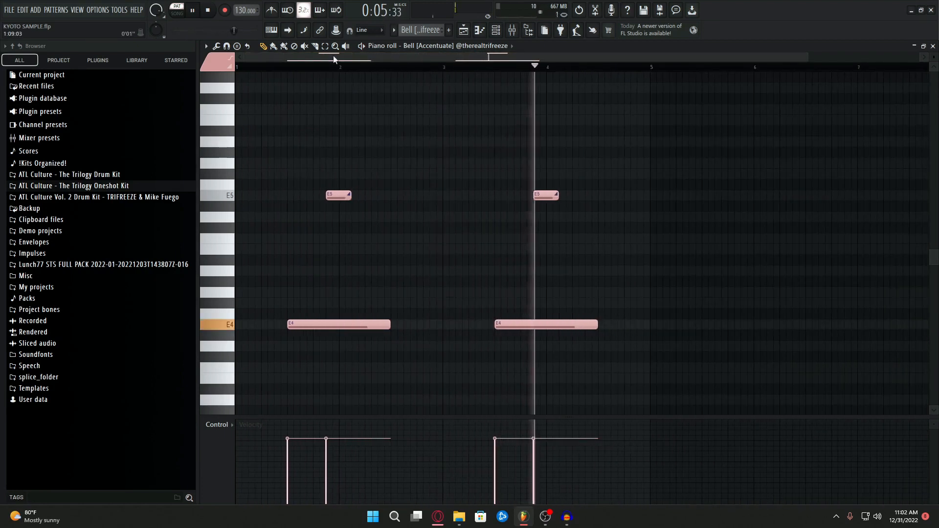
{"action": "key", "text": "space"}
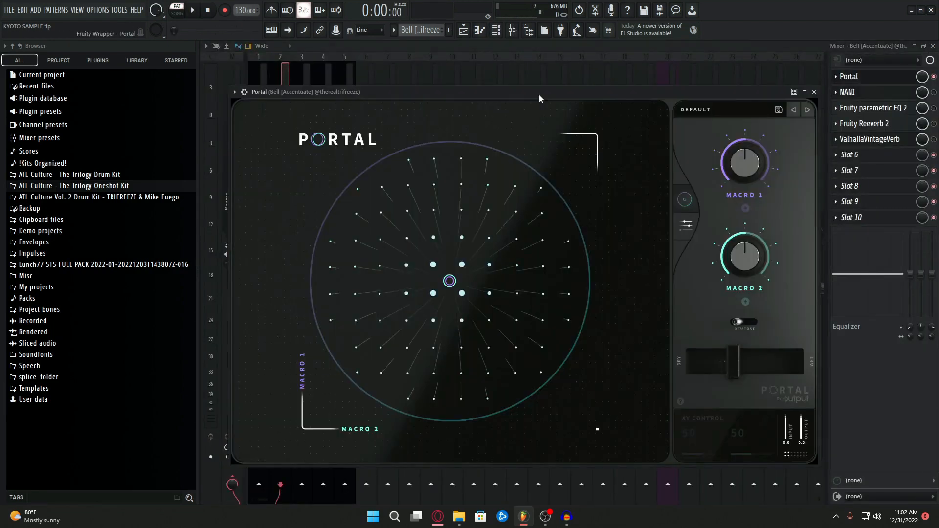
Step: Show Portal's grain controls for the Bell [Accentuate] track and listen to the effect during playback
{"action": "left_click_drag", "start_coordinate": [540, 94], "coordinate": [530, 86]}
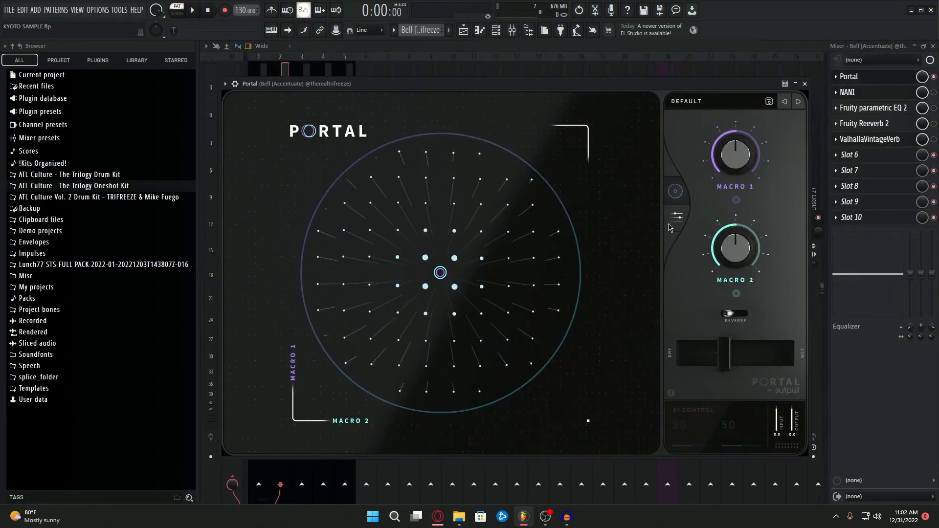
{"action": "left_click", "coordinate": [677, 217]}
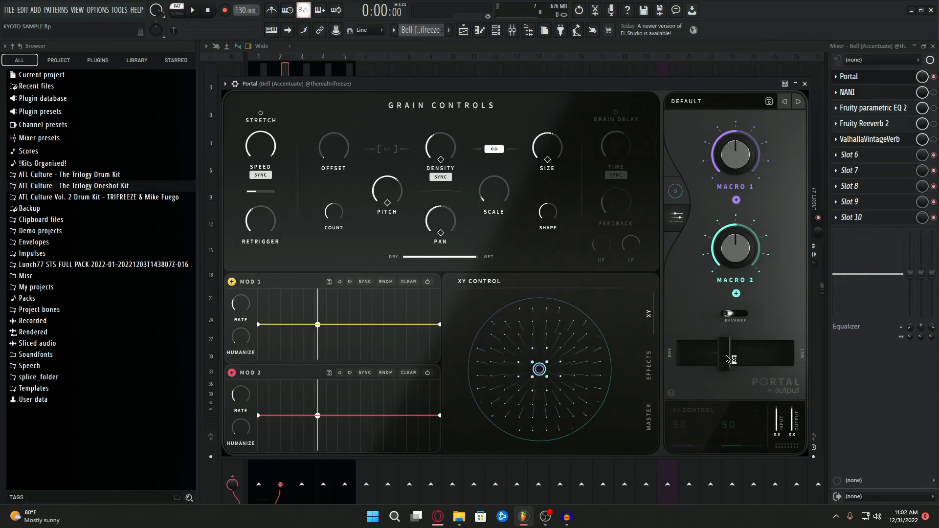
{"action": "mouse_move", "coordinate": [363, 85]}
{"action": "left_mouse_down"}
{"action": "mouse_move", "coordinate": [436, 193]}
{"action": "mouse_move", "coordinate": [524, 75]}
{"action": "mouse_move", "coordinate": [500, 68]}
{"action": "left_mouse_up"}
{"action": "key", "text": "space"}
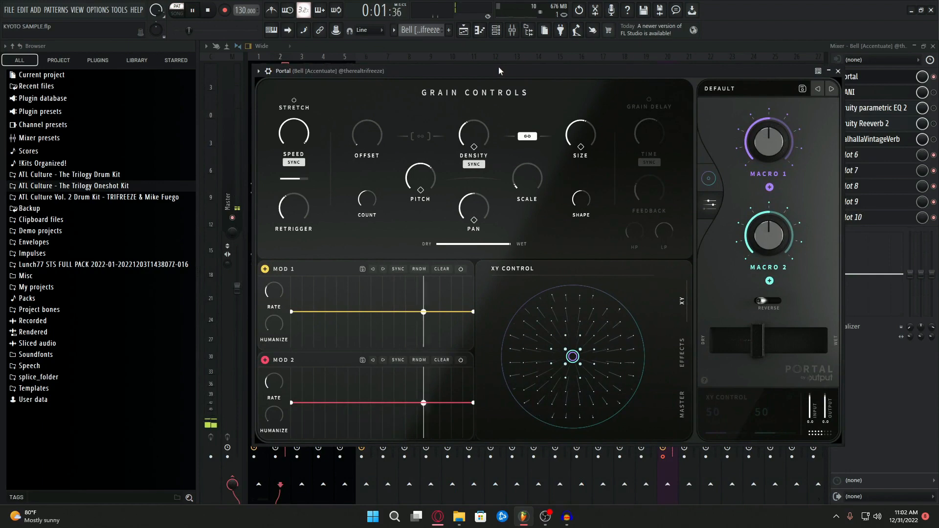
{"action": "key", "text": "space"}
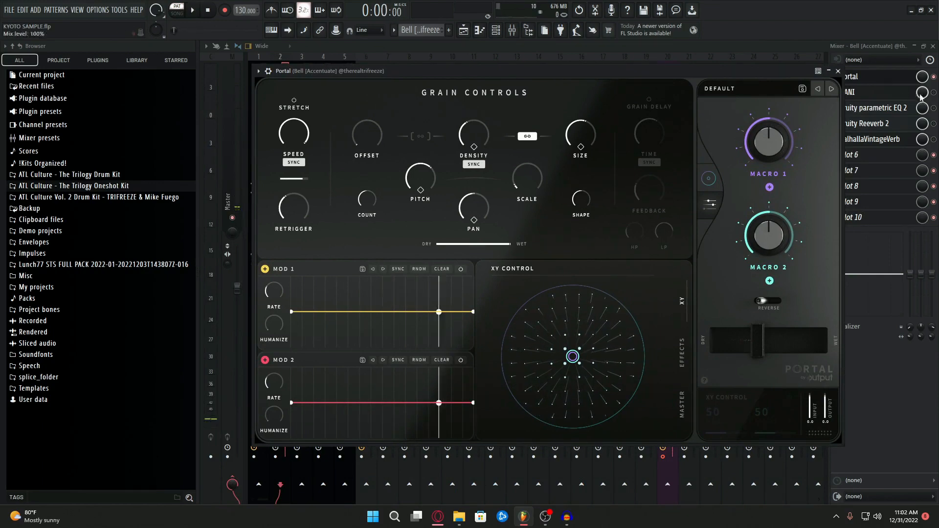
Step: Enable the NANI effect on the Bell [Accentuate] track and play the pattern back
{"action": "left_click", "coordinate": [933, 92]}
{"action": "left_click", "coordinate": [838, 71]}
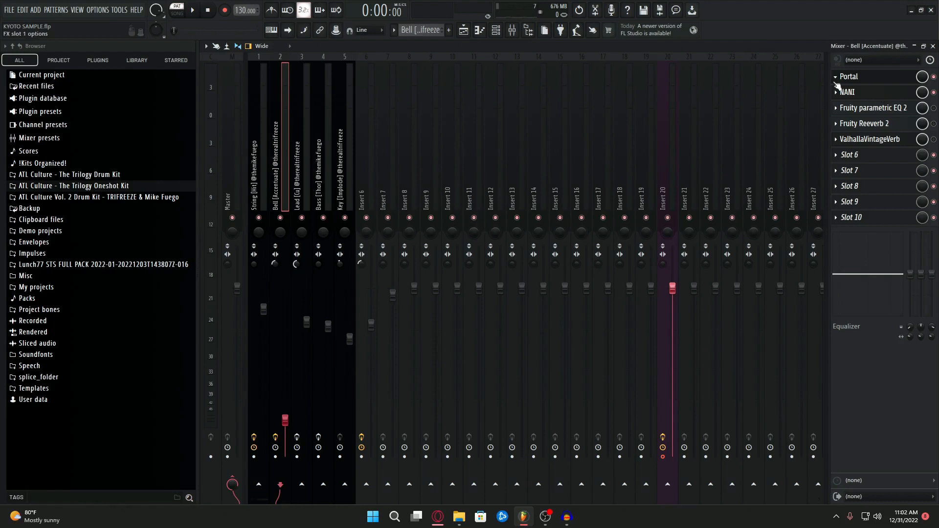
{"action": "key", "text": "space"}
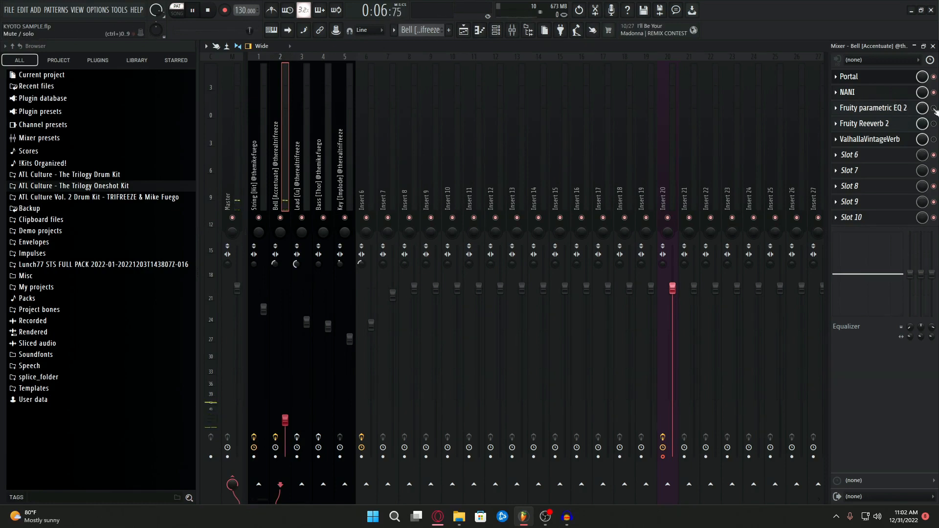
Step: Enable Fruity Parametric EQ 2 and Fruity Reeverb 2 on the Bell [Accentuate] track and listen to the pattern
{"action": "left_click", "coordinate": [886, 109]}
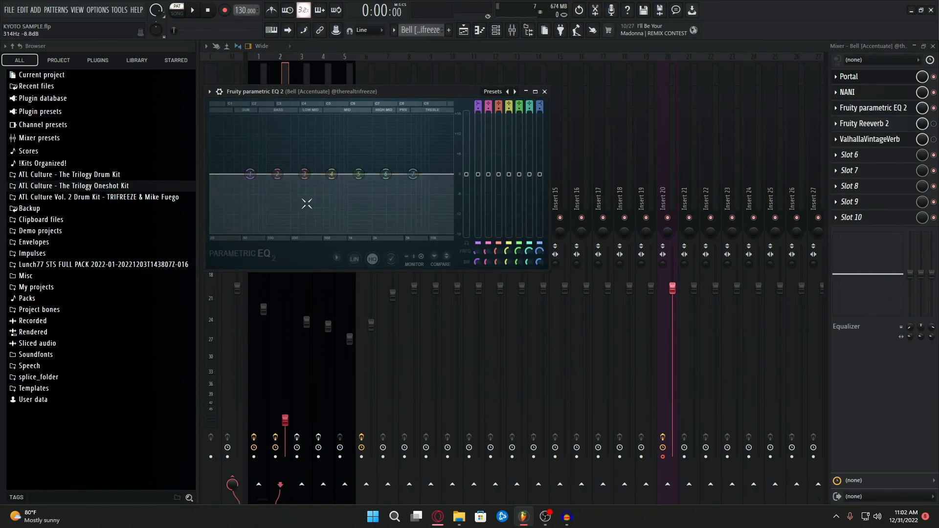
{"action": "left_click", "coordinate": [864, 124]}
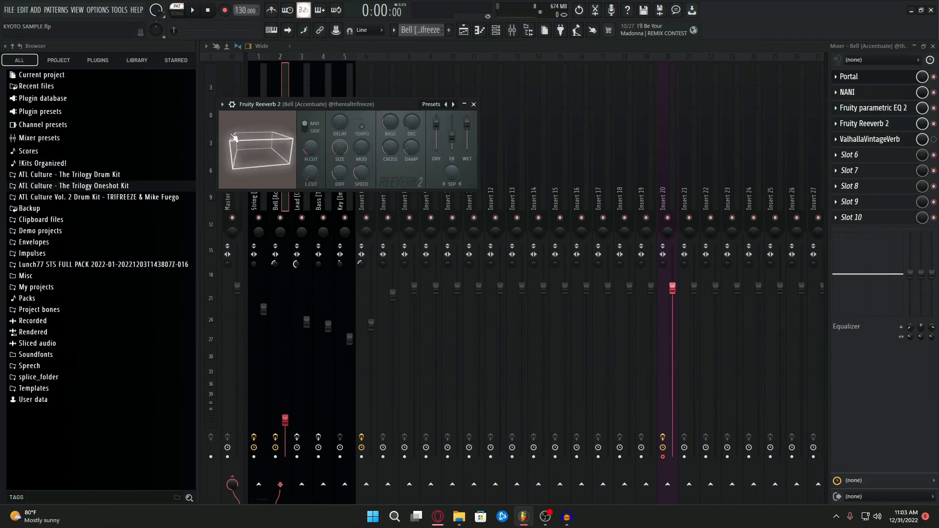
{"action": "left_click_drag", "start_coordinate": [395, 104], "coordinate": [380, 112]}
{"action": "key", "text": "space"}
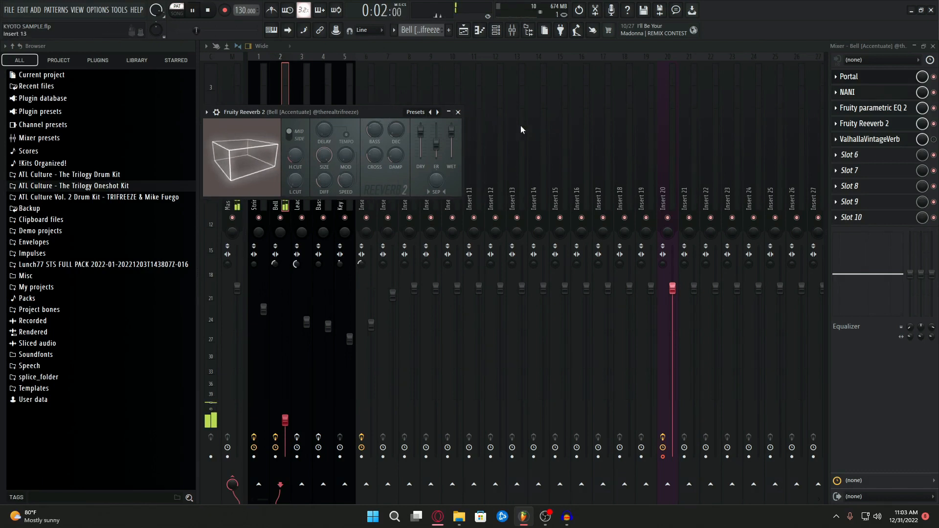
{"action": "key", "text": "space"}
Step: Enable ValhallaVintageVerb on the Bell [Accentuate] track and listen to the result
{"action": "left_click", "coordinate": [878, 139]}
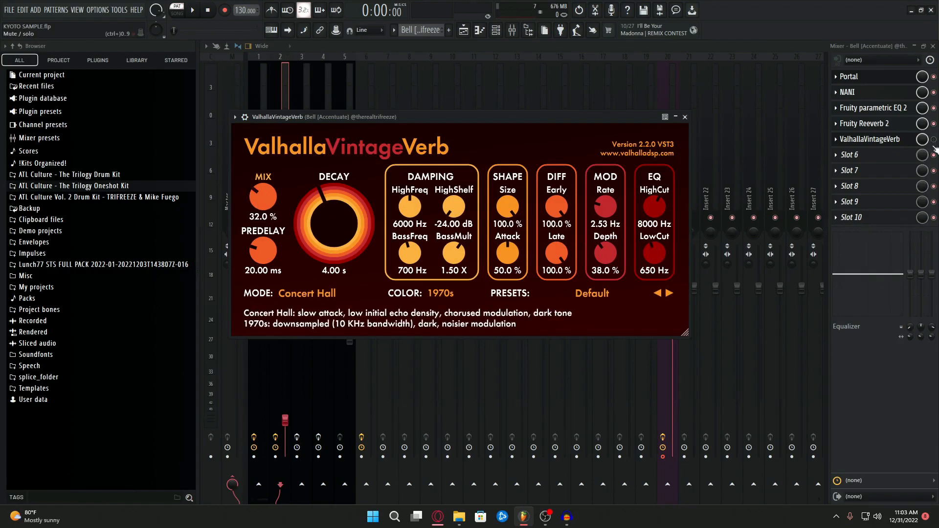
{"action": "key", "text": "space"}
{"action": "left_click_drag", "start_coordinate": [538, 120], "coordinate": [591, 134]}
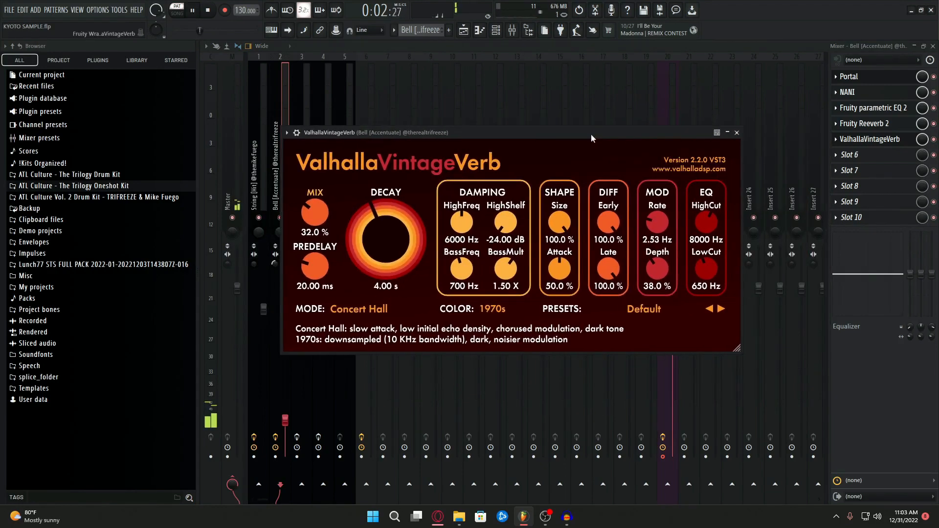
{"action": "left_click", "coordinate": [737, 133]}
{"action": "key", "text": "space"}
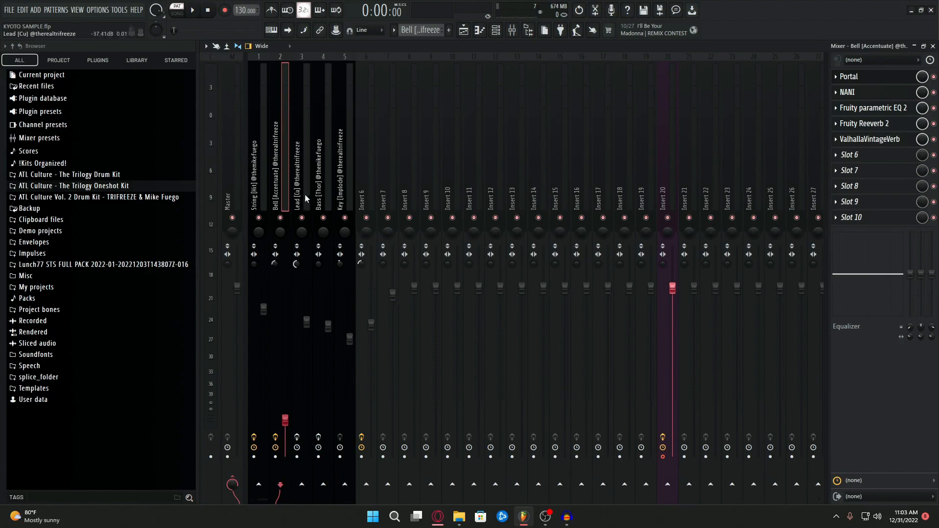
Step: Open the Lead [Cu] pattern's notes in the piano roll and play the chords back
{"action": "left_click", "coordinate": [300, 177]}
{"action": "key", "text": "F7"}
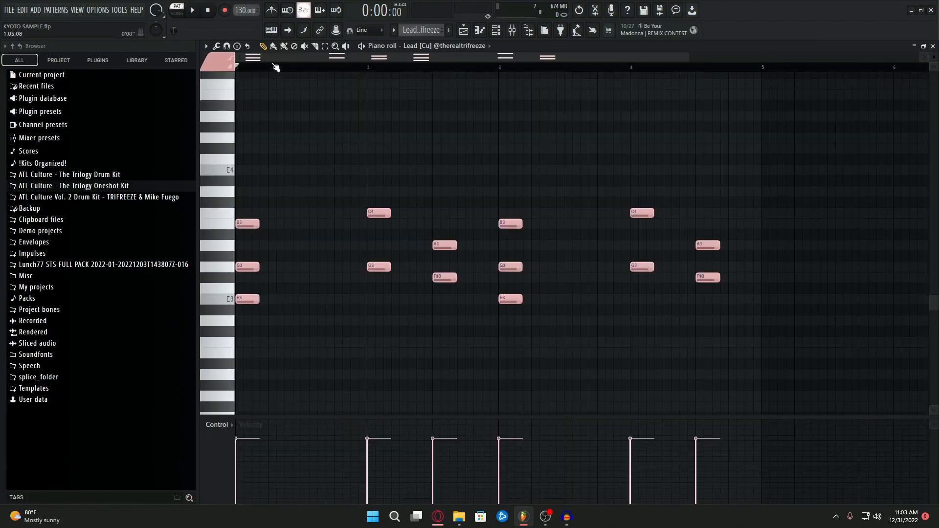
{"action": "scroll", "coordinate": [276, 68], "scroll_direction": "down", "scroll_amount": 1}
{"action": "key", "text": "space"}
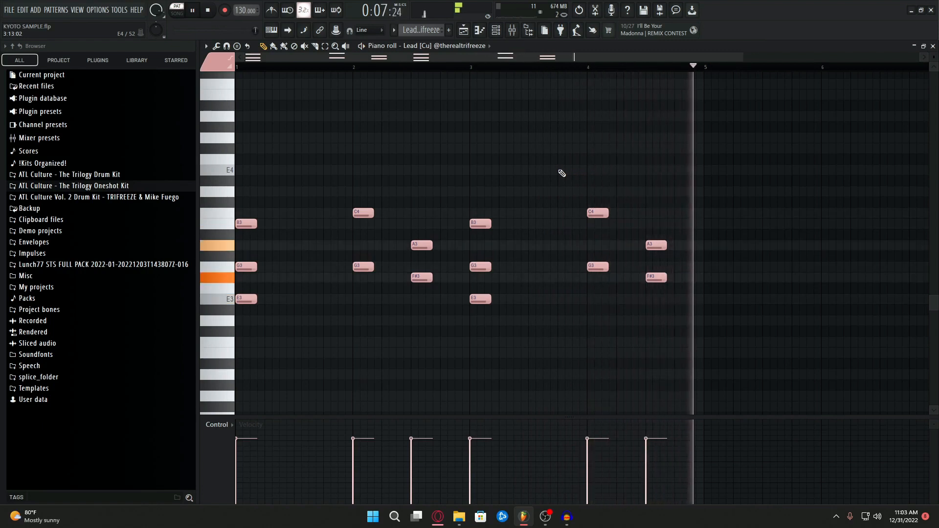
{"action": "key", "text": "space"}
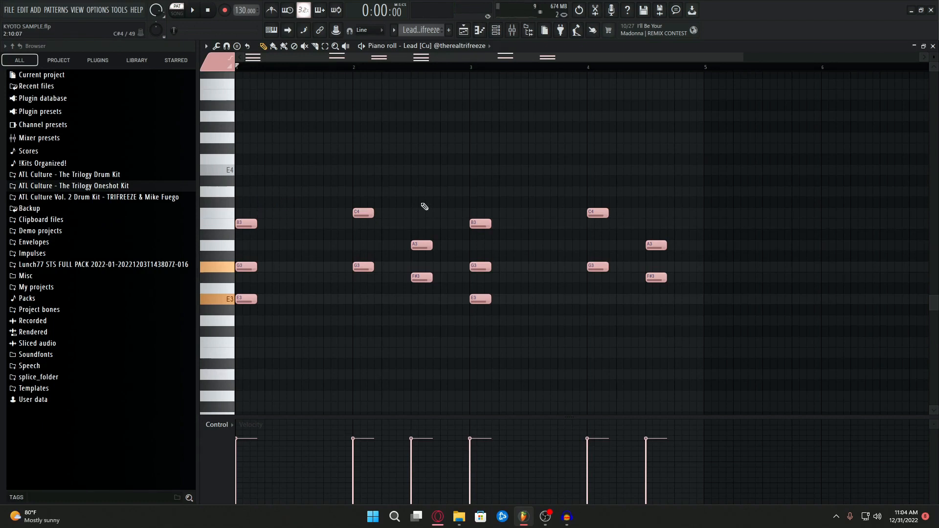
Step: Open Magic Switch on the Lead [Cu] mixer track and listen to it with ValhallaVintageVerb bypassed
{"action": "key", "text": "F9"}
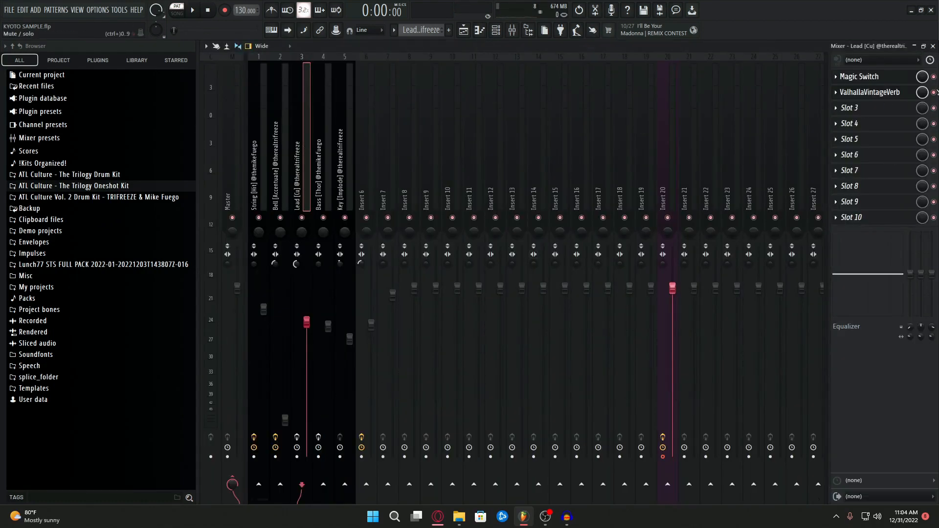
{"action": "left_click", "coordinate": [860, 76]}
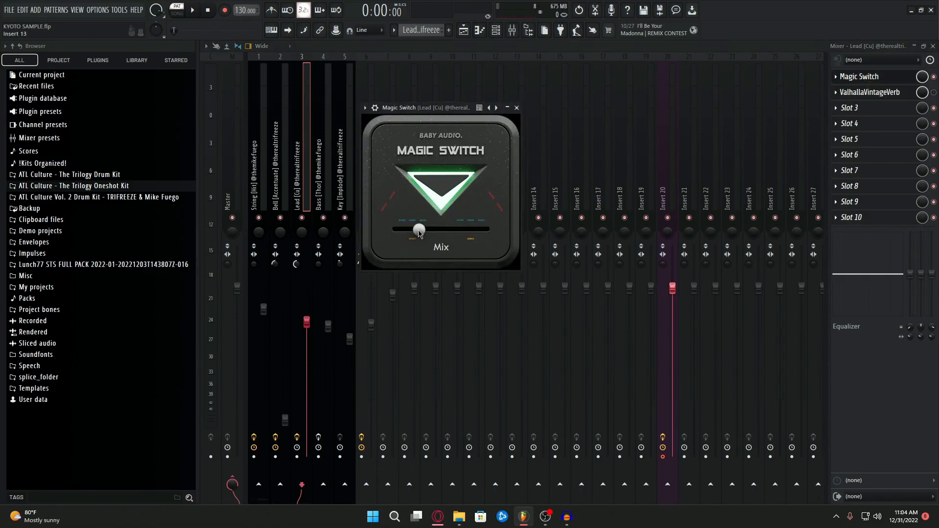
{"action": "left_click_drag", "start_coordinate": [444, 107], "coordinate": [505, 117]}
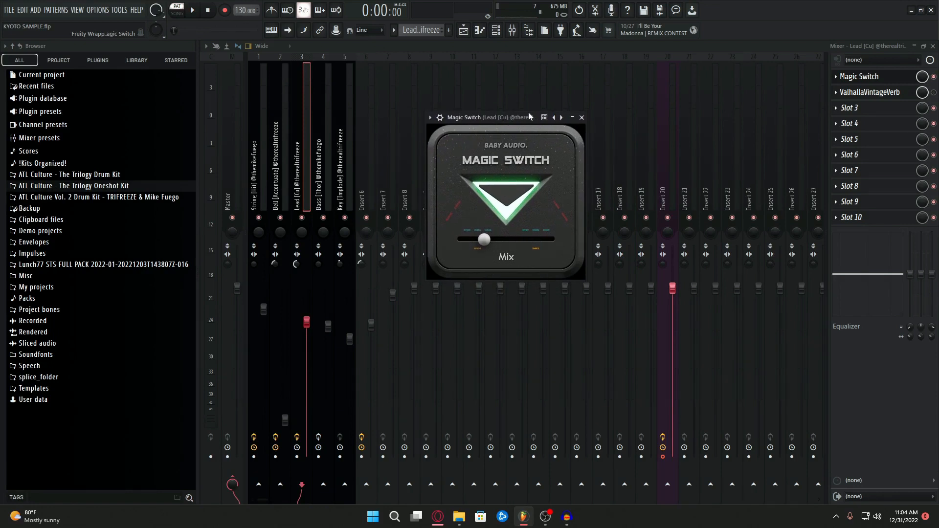
{"action": "left_click_drag", "start_coordinate": [519, 119], "coordinate": [508, 132]}
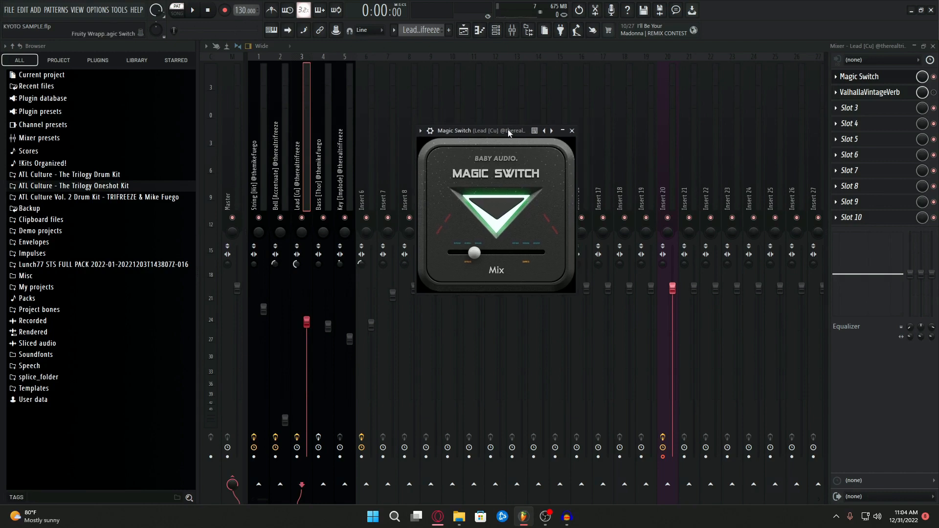
{"action": "key", "text": "space"}
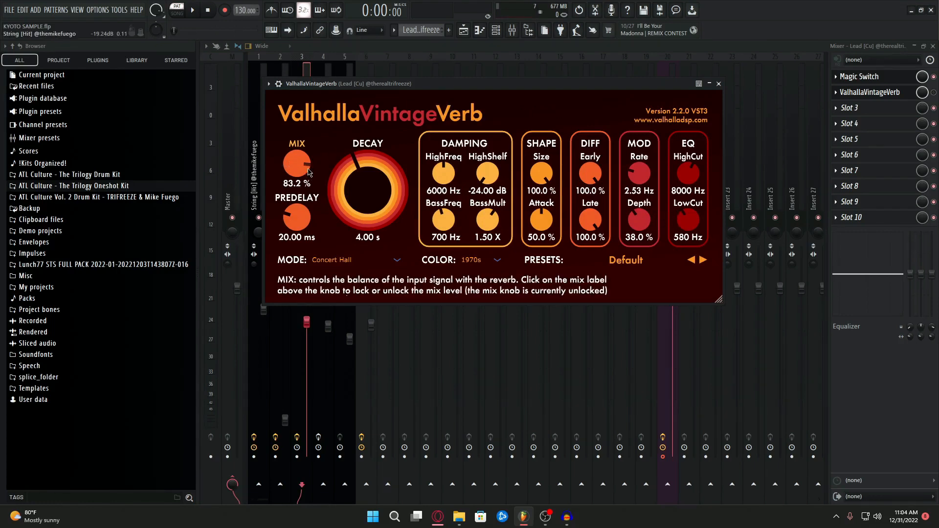
Step: Close the ValhallaVintageVerb window, enable the effect on the Lead [Cu] track and listen to the result
{"action": "left_click", "coordinate": [719, 84]}
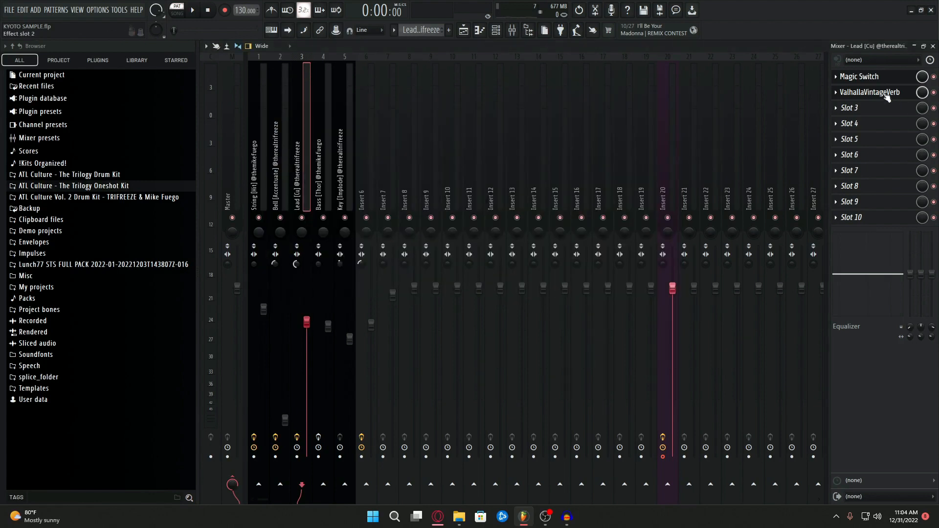
{"action": "left_click", "coordinate": [934, 93]}
{"action": "key", "text": "space"}
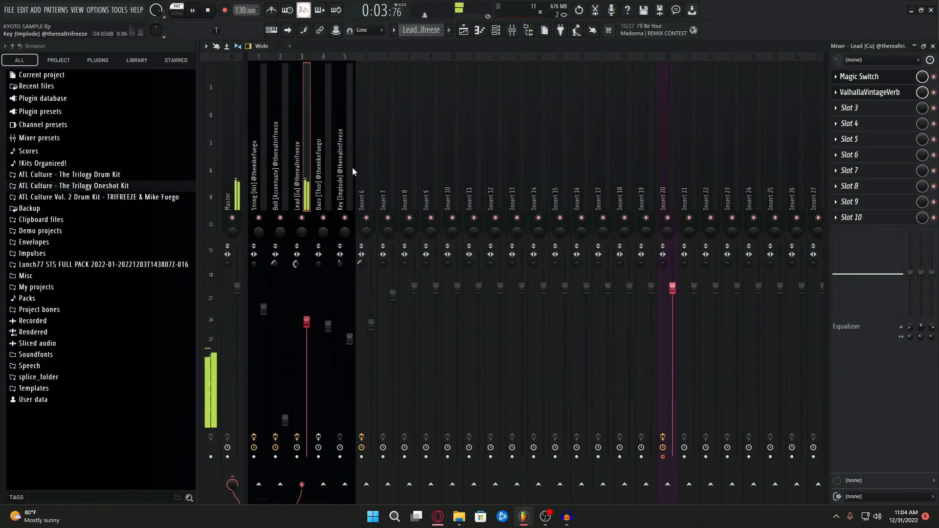
{"action": "key", "text": "space"}
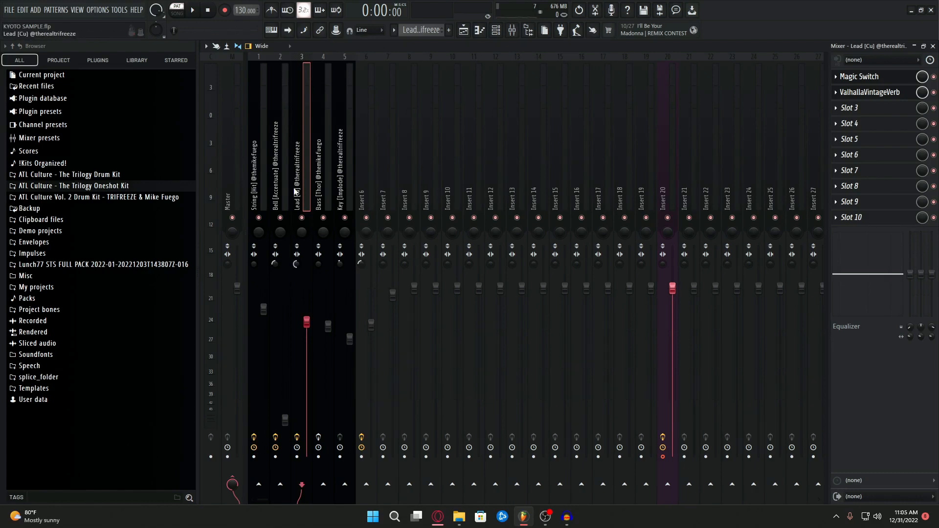
Step: Examine the Key [Implode] pattern's notes in the piano roll and play them back
{"action": "left_click", "coordinate": [497, 32]}
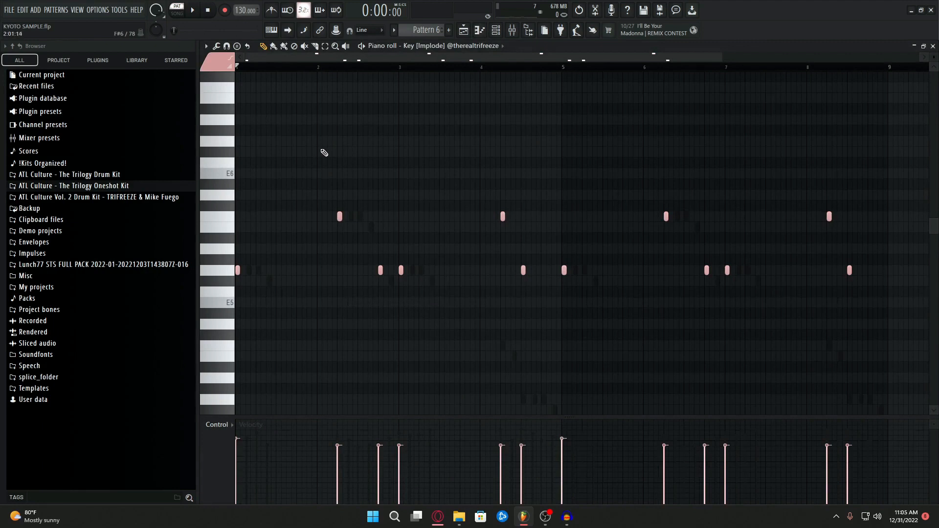
{"action": "scroll", "coordinate": [325, 152], "scroll_direction": "down", "scroll_amount": 1}
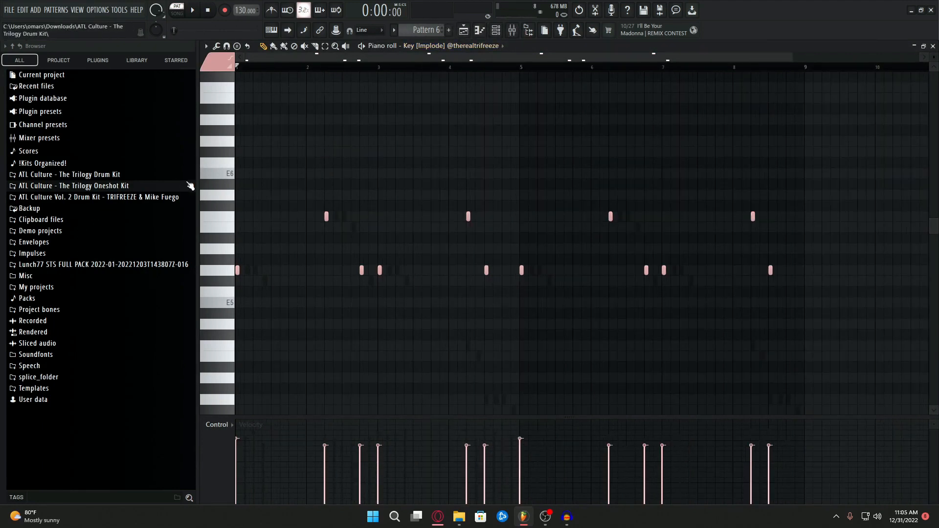
{"action": "scroll", "coordinate": [311, 158], "scroll_direction": "up", "scroll_amount": 2}
{"action": "scroll", "coordinate": [503, 117], "scroll_direction": "down", "scroll_amount": 4}
{"action": "key", "text": "space"}
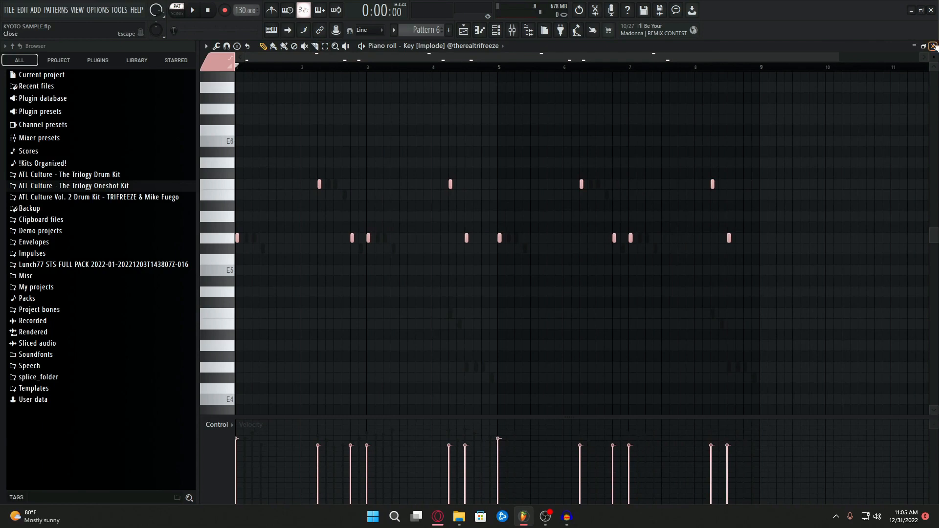
Step: Close the piano roll and check the effect slots of the Key [Implode] track in the mixer
{"action": "left_click", "coordinate": [935, 46]}
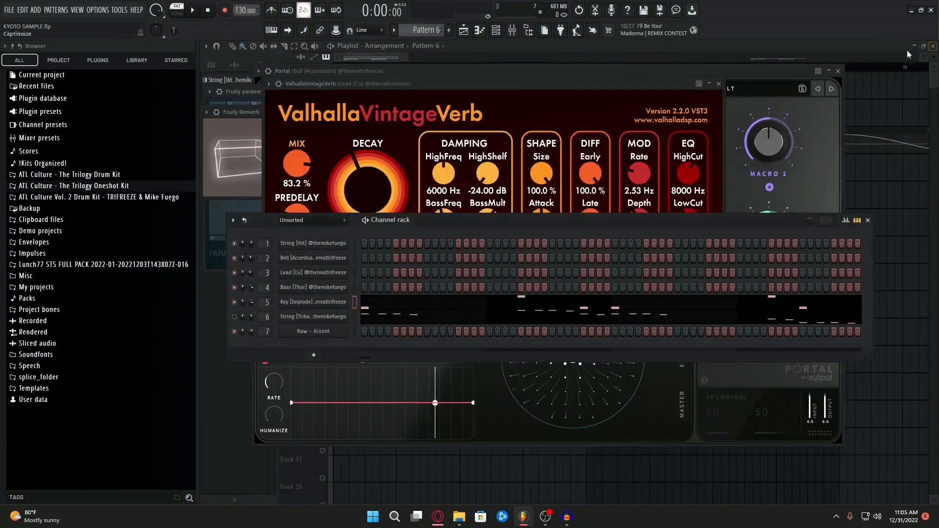
{"action": "left_click", "coordinate": [514, 30]}
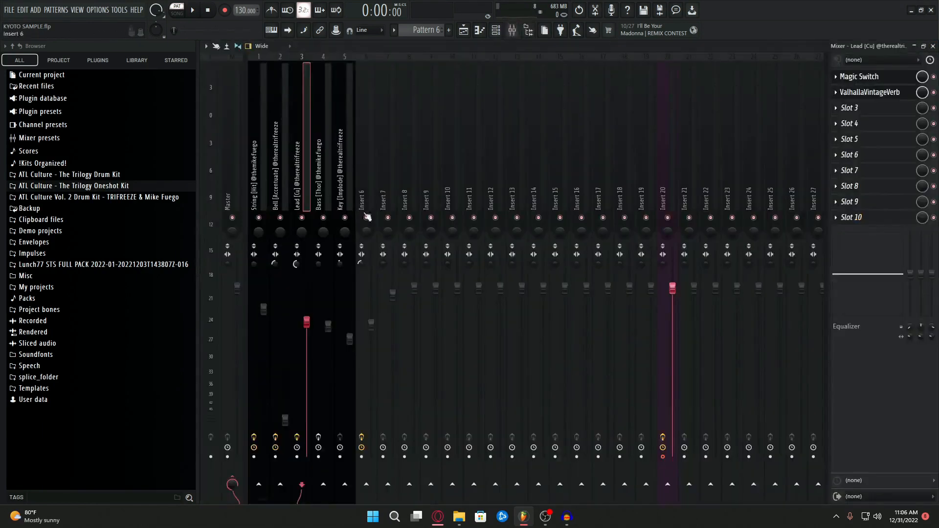
{"action": "left_click", "coordinate": [338, 176]}
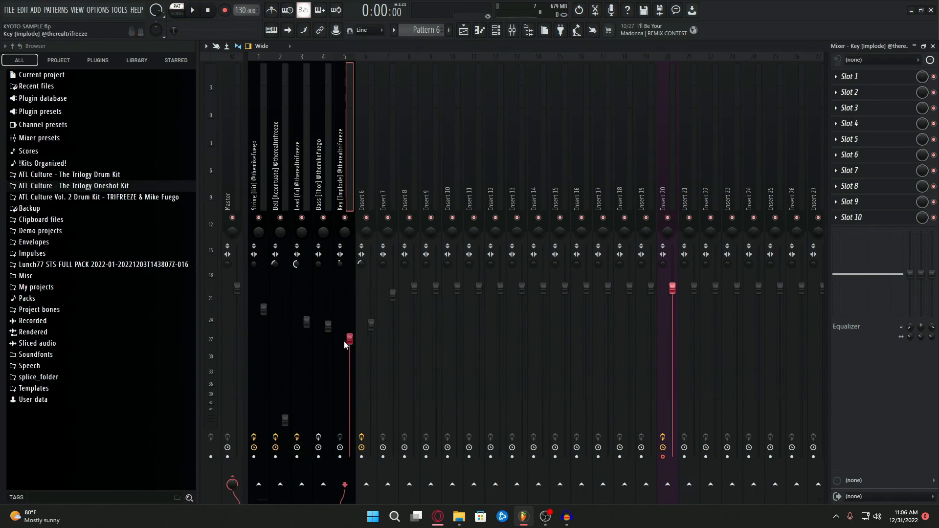
Step: Show the playlist, switch to song mode and play the arrangement with the Key [Implode] layer
{"action": "key", "text": "F5"}
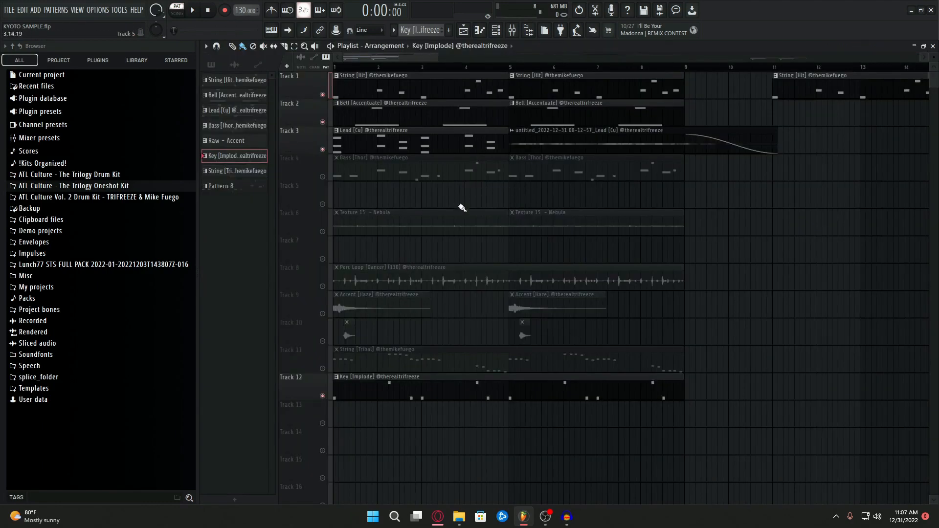
{"action": "key", "text": "l"}
{"action": "key", "text": "space"}
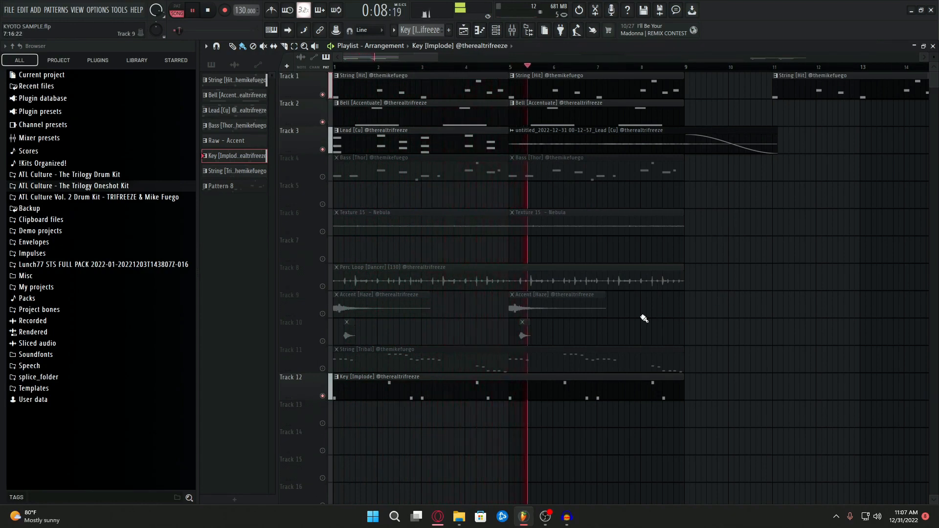
{"action": "scroll", "coordinate": [734, 274], "scroll_direction": "down", "scroll_amount": 1}
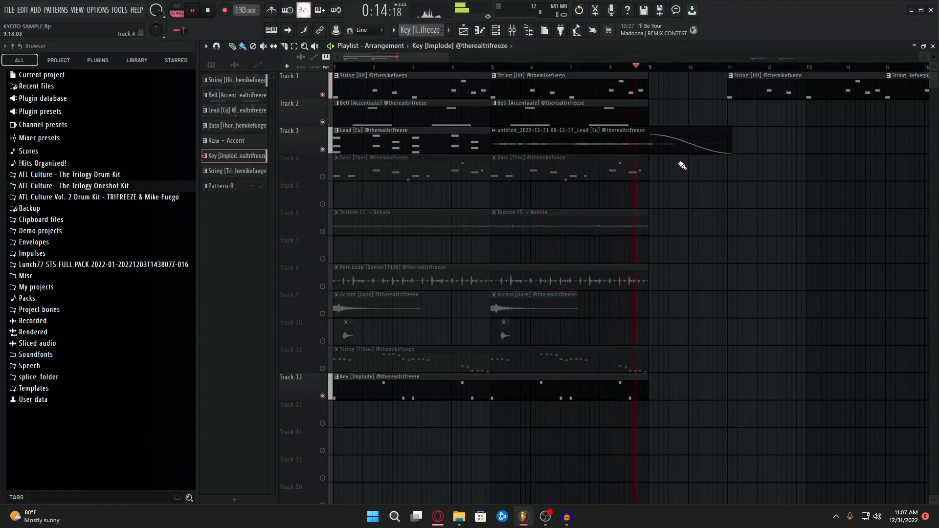
Step: Examine the Bass [Thor] pattern's notes in the piano roll, play them back and return to the playlist
{"action": "double_click", "coordinate": [427, 168]}
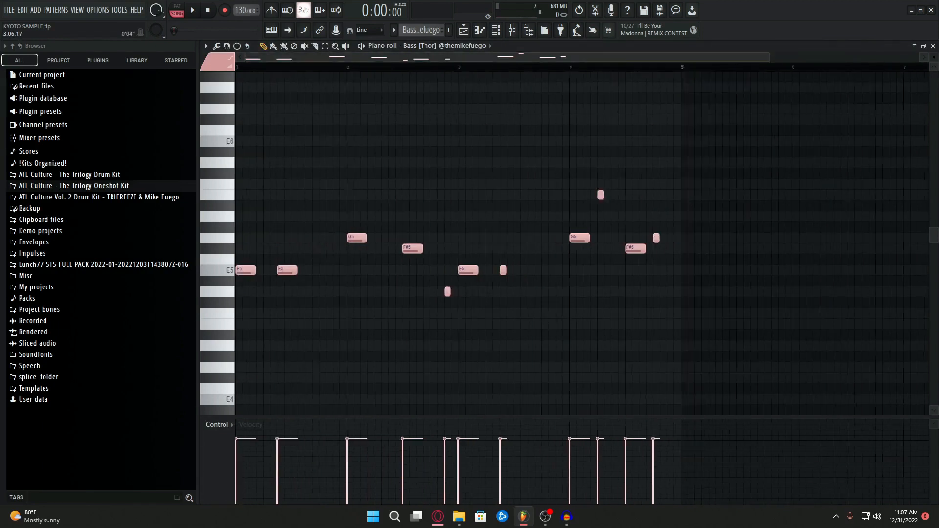
{"action": "scroll", "coordinate": [410, 59], "scroll_direction": "down", "scroll_amount": 1}
{"action": "scroll", "coordinate": [410, 59], "scroll_direction": "up", "scroll_amount": 3}
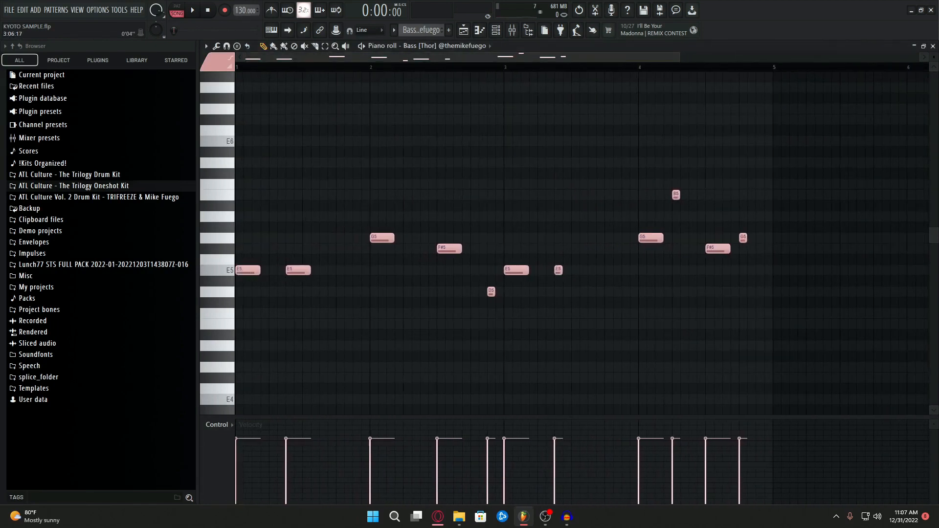
{"action": "scroll", "coordinate": [408, 82], "scroll_direction": "down", "scroll_amount": 2}
{"action": "scroll", "coordinate": [408, 82], "scroll_direction": "up", "scroll_amount": 2}
{"action": "scroll", "coordinate": [410, 59], "scroll_direction": "down", "scroll_amount": 4}
{"action": "scroll", "coordinate": [410, 60], "scroll_direction": "up", "scroll_amount": 4}
{"action": "scroll", "coordinate": [430, 176], "scroll_direction": "down", "scroll_amount": 2}
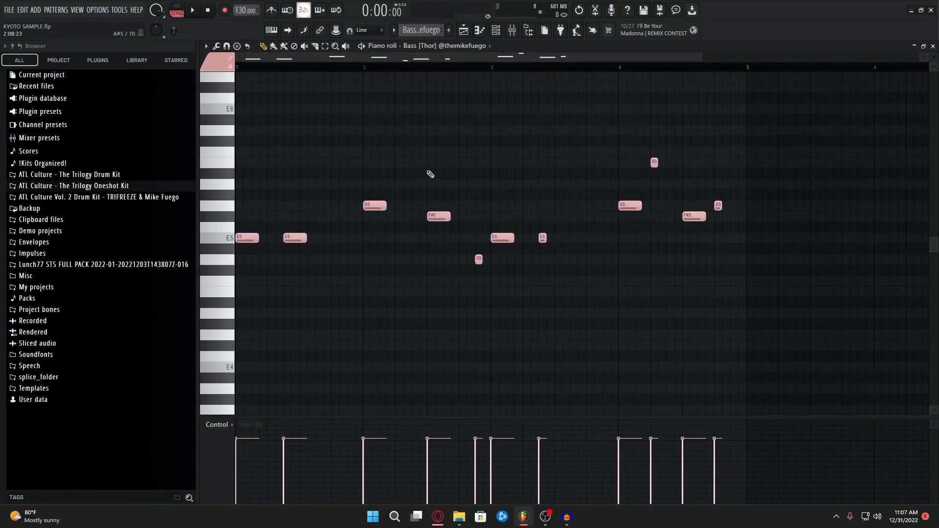
{"action": "key", "text": "space"}
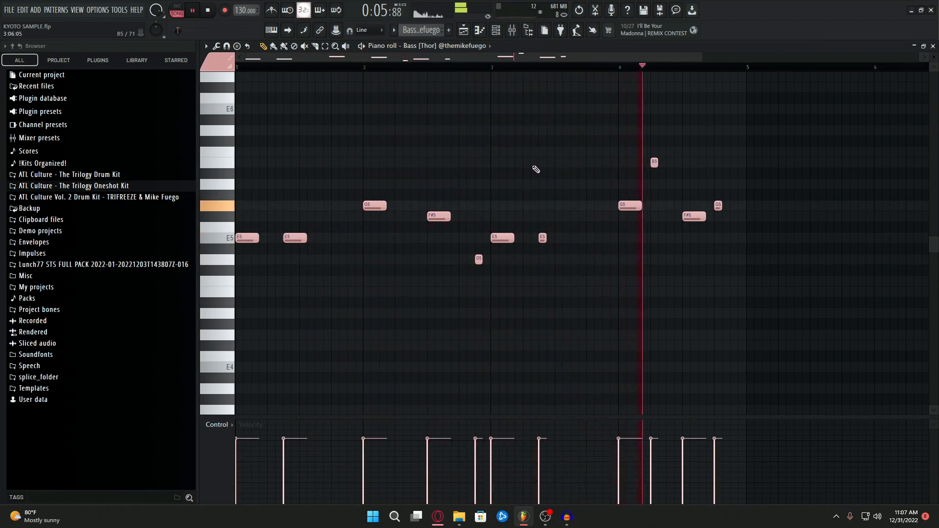
{"action": "key", "text": "space"}
{"action": "left_click", "coordinate": [934, 46]}
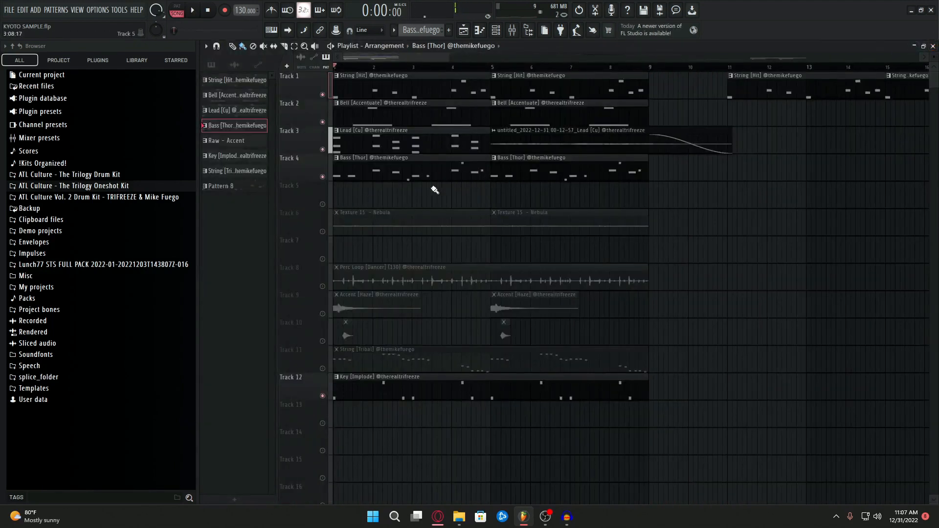
Step: Unmute the String [Tribal] track in the playlist and open its pattern's notes in the piano roll
{"action": "scroll", "coordinate": [362, 284], "scroll_direction": "down", "scroll_amount": 2}
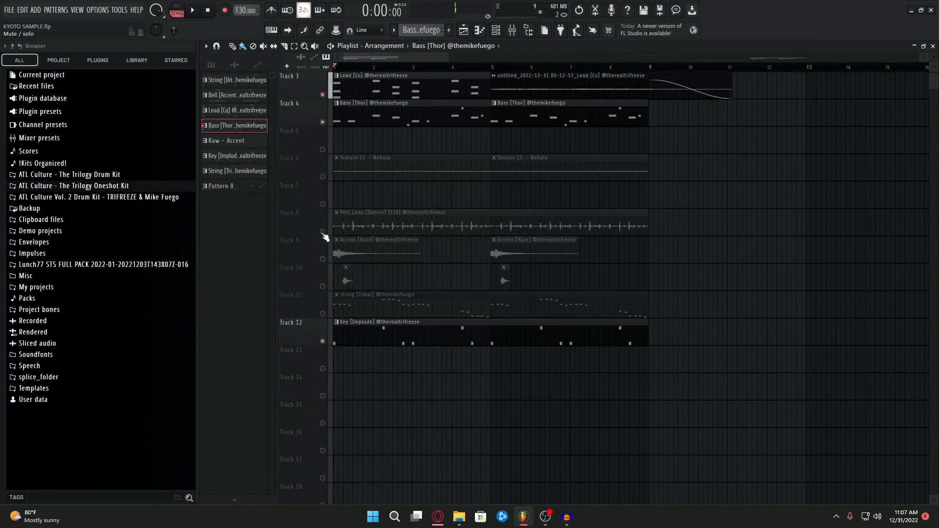
{"action": "left_click", "coordinate": [399, 304]}
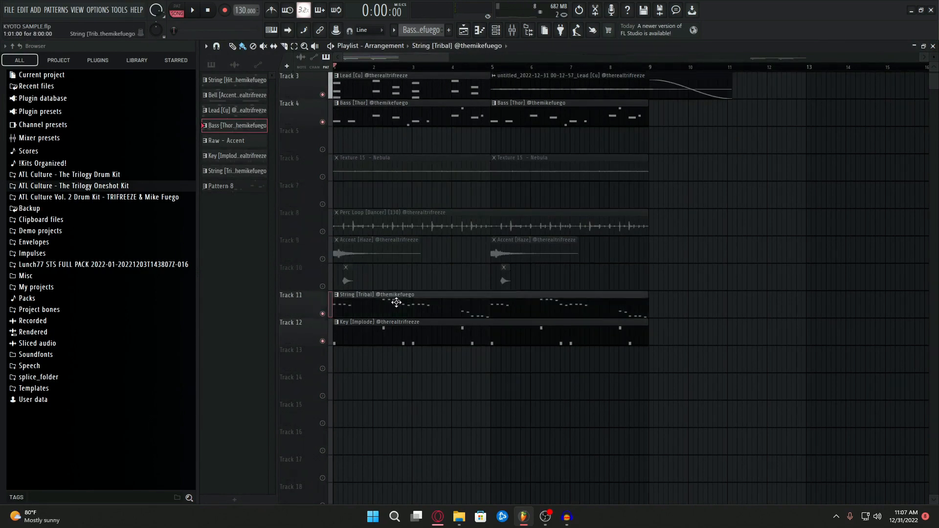
{"action": "double_click", "coordinate": [400, 308]}
{"action": "left_click_drag", "start_coordinate": [411, 57], "coordinate": [354, 57]}
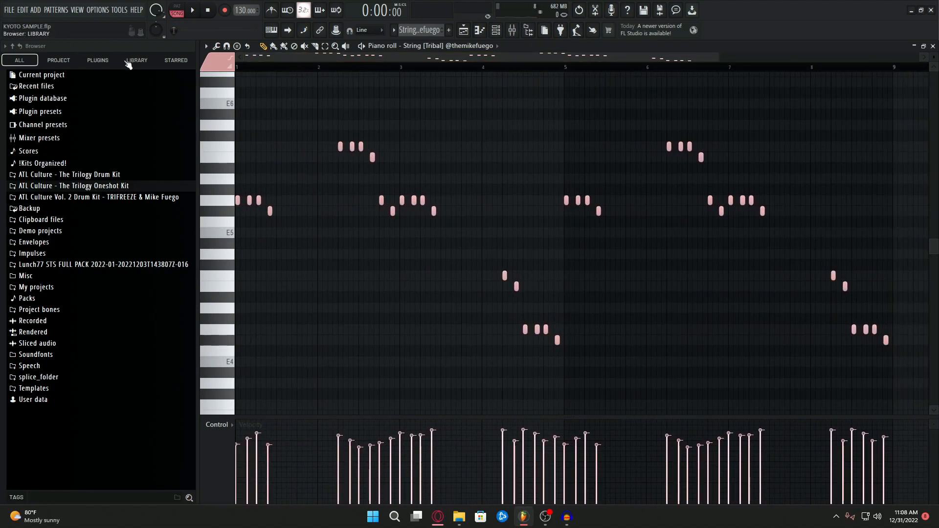
Step: Examine the String [Tribal] note groups and velocities across all eight bars, and play the pattern back
{"action": "scroll", "coordinate": [263, 113], "scroll_direction": "down", "scroll_amount": 1}
{"action": "scroll", "coordinate": [255, 195], "scroll_direction": "up", "scroll_amount": 2}
{"action": "scroll", "coordinate": [248, 241], "scroll_direction": "up", "scroll_amount": 5}
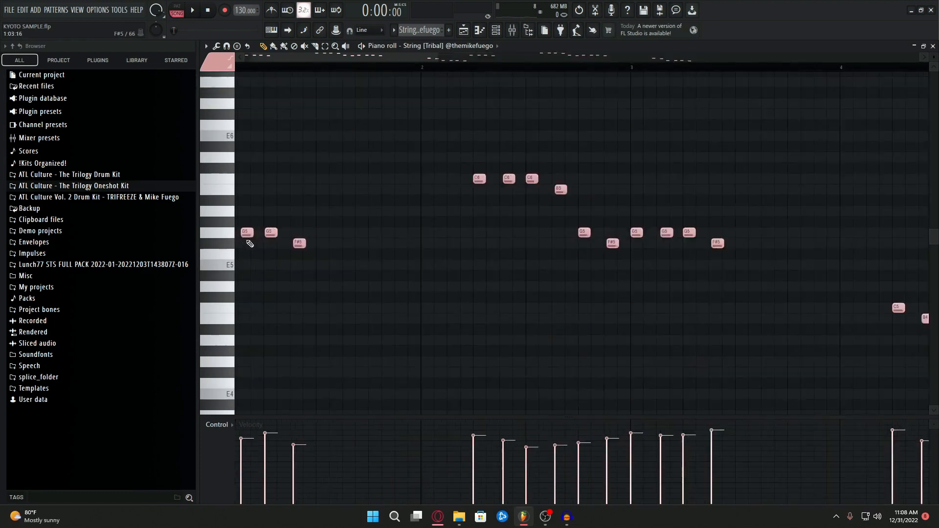
{"action": "left_click_drag", "start_coordinate": [294, 204], "coordinate": [458, 210]}
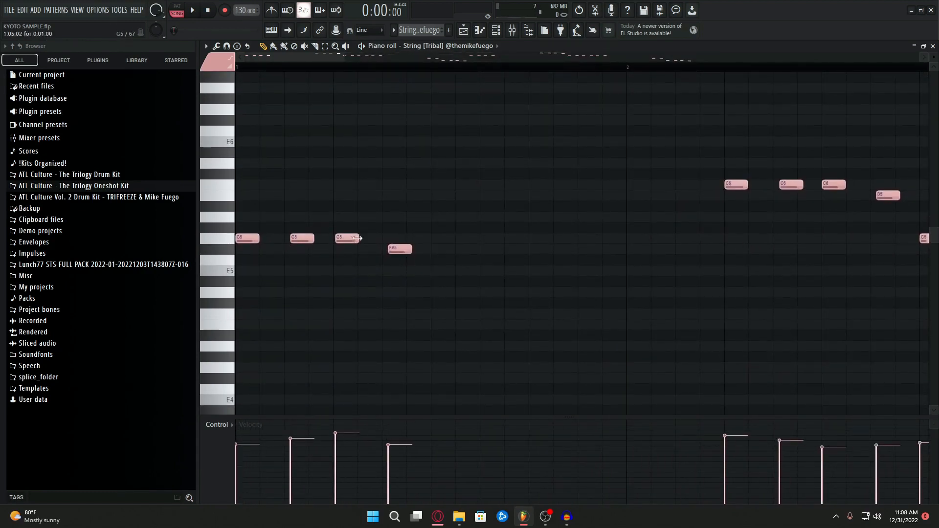
{"action": "scroll", "coordinate": [489, 220], "scroll_direction": "down", "scroll_amount": 3}
{"action": "scroll", "coordinate": [454, 205], "scroll_direction": "down", "scroll_amount": 1}
{"action": "left_click_drag", "start_coordinate": [454, 206], "coordinate": [359, 243]}
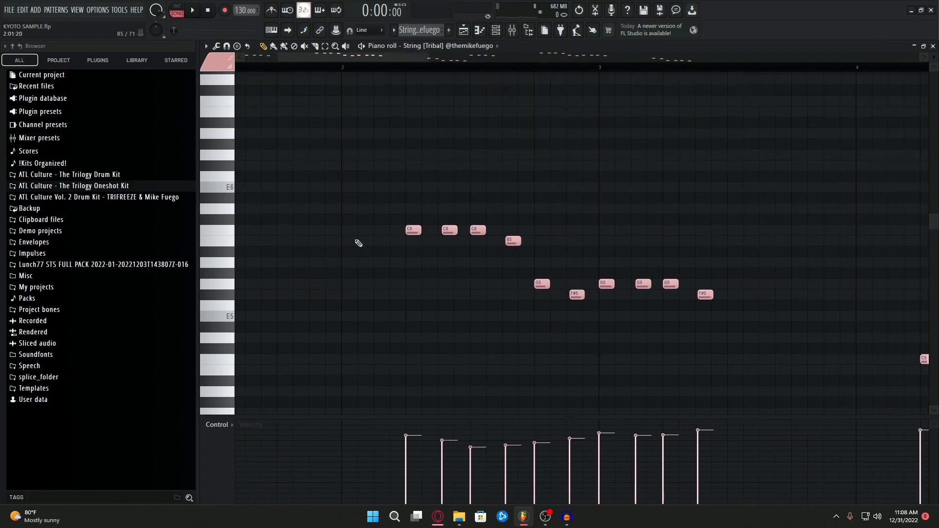
{"action": "scroll", "coordinate": [449, 245], "scroll_direction": "up", "scroll_amount": 6}
{"action": "scroll", "coordinate": [537, 250], "scroll_direction": "down", "scroll_amount": 6}
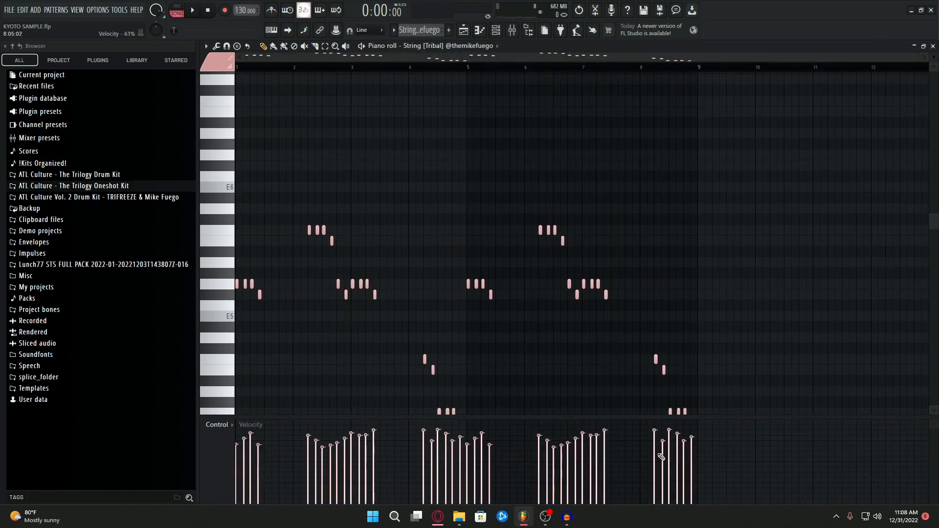
{"action": "scroll", "coordinate": [259, 310], "scroll_direction": "up", "scroll_amount": 2}
{"action": "scroll", "coordinate": [396, 272], "scroll_direction": "down", "scroll_amount": 4}
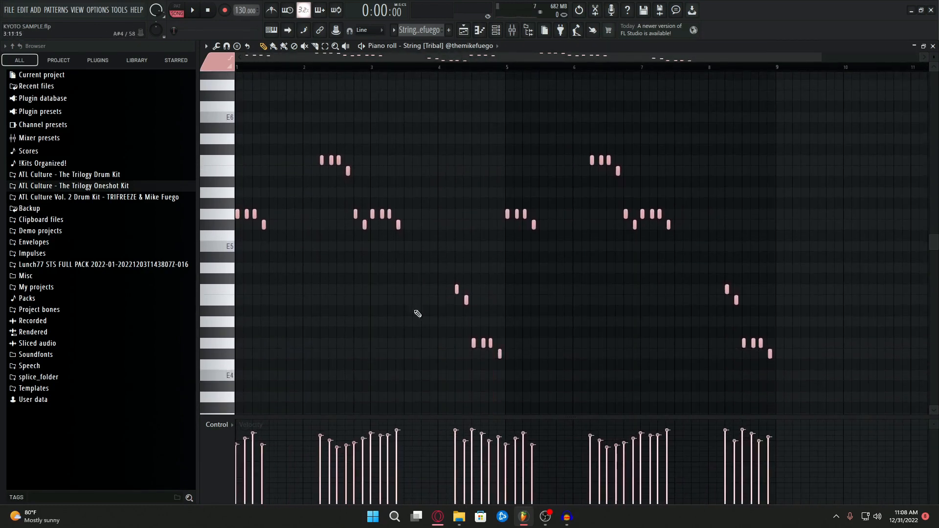
{"action": "key", "text": "space"}
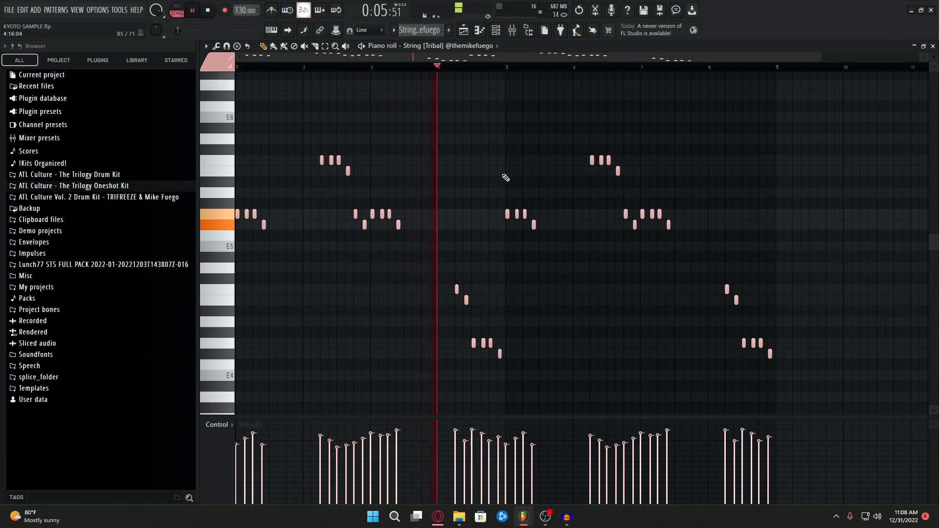
{"action": "key", "text": "space"}
Step: Show Magic Switch on mixer Insert 6 and listen to it with the other five effects bypassed
{"action": "key", "text": "F9"}
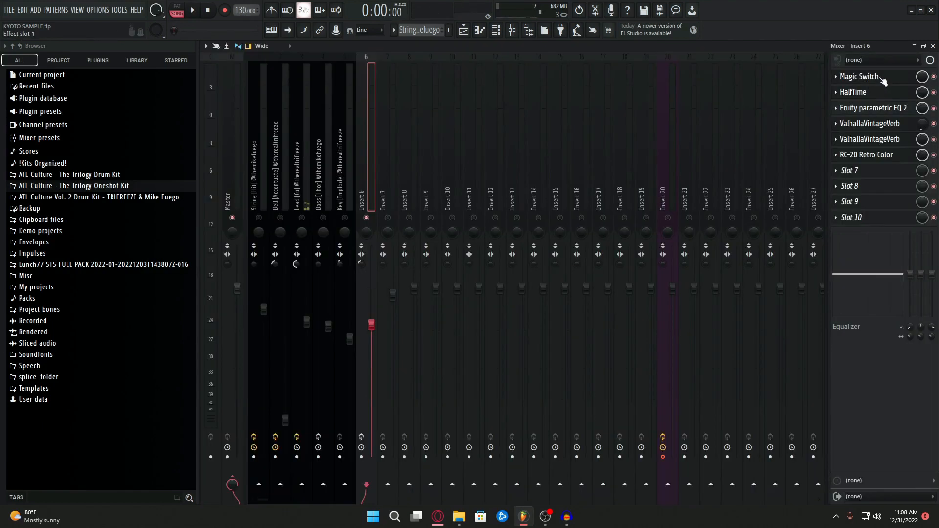
{"action": "key", "text": "space"}
{"action": "left_click", "coordinate": [363, 437]}
{"action": "left_click_drag", "start_coordinate": [341, 171], "coordinate": [498, 117]}
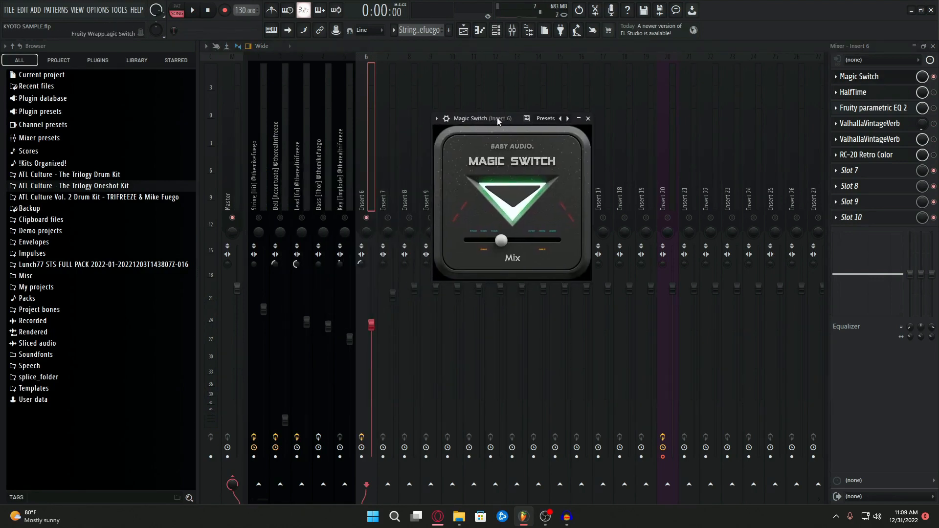
{"action": "left_click", "coordinate": [588, 119]}
{"action": "key", "text": "space"}
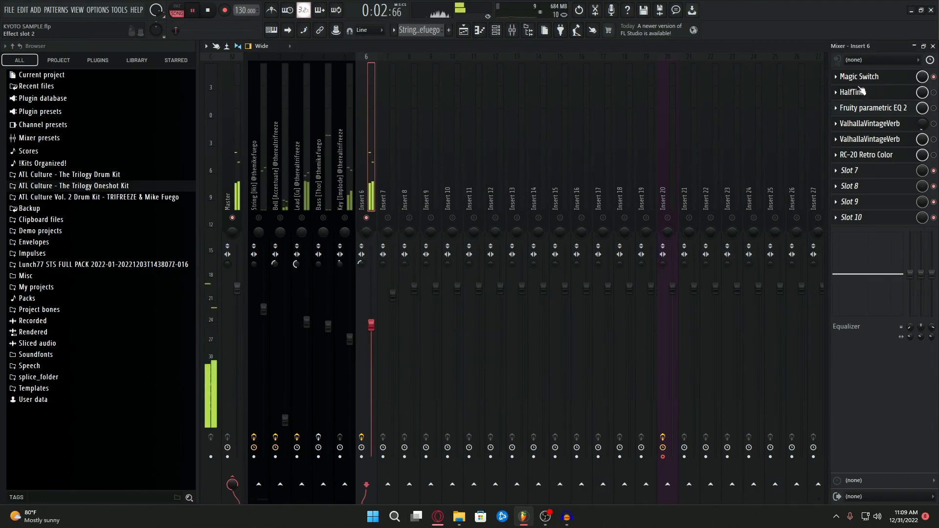
{"action": "key", "text": "space"}
Step: Show the HalfTime settings on Insert 6, enable the effect and start playback to hear it
{"action": "left_click", "coordinate": [894, 95]}
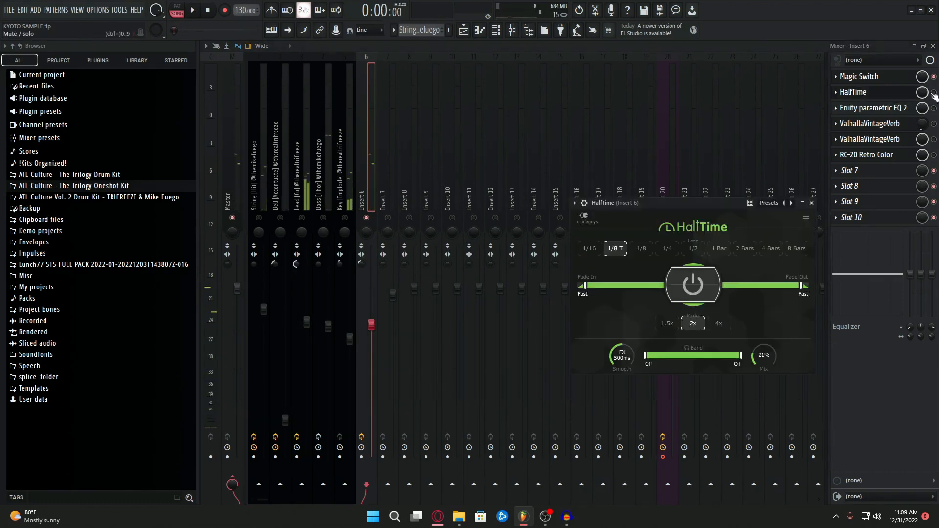
{"action": "left_click_drag", "start_coordinate": [677, 206], "coordinate": [480, 167]}
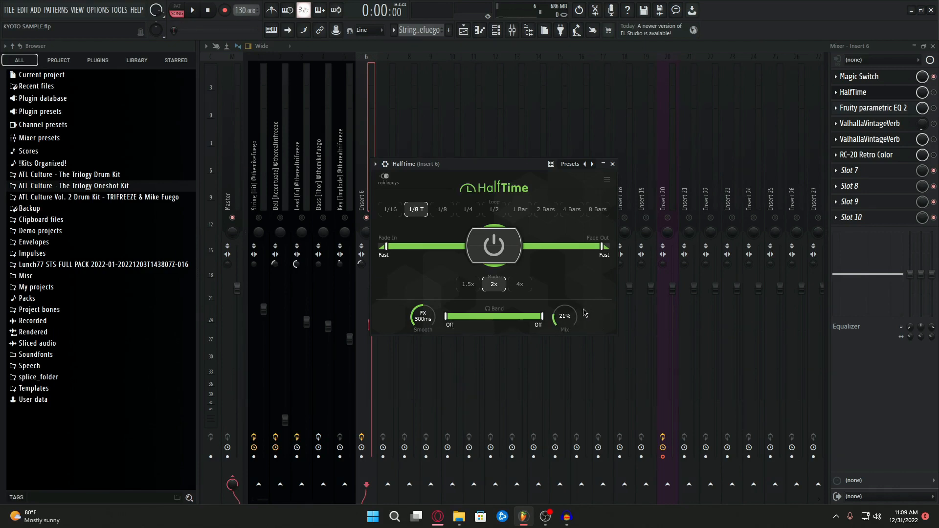
{"action": "left_click", "coordinate": [923, 92]}
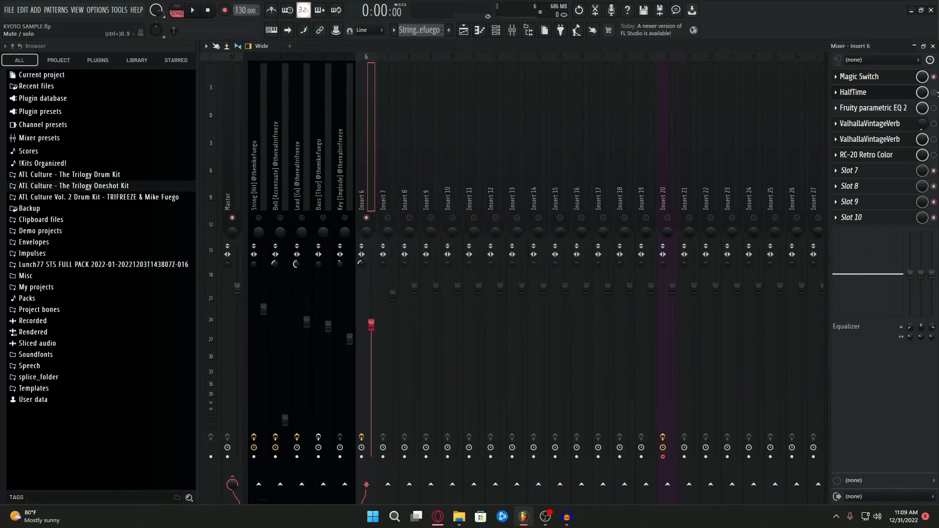
{"action": "left_click", "coordinate": [874, 96]}
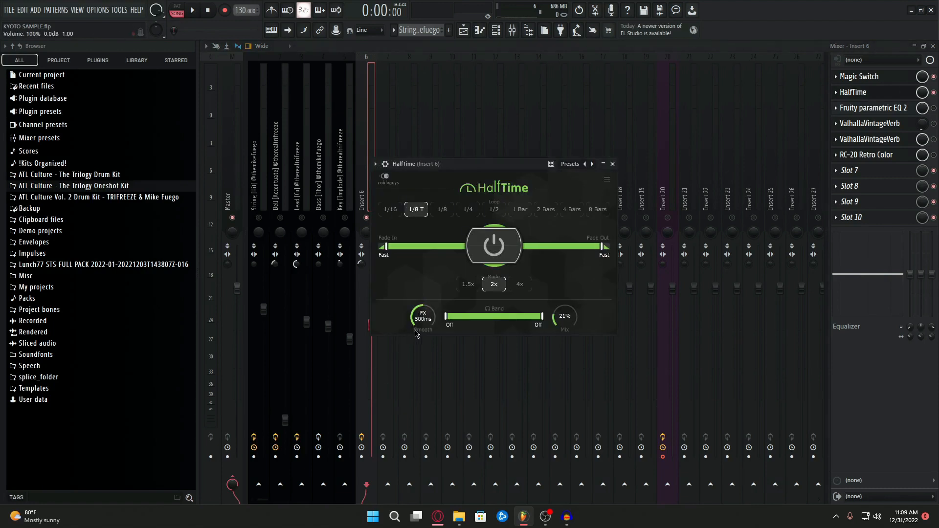
{"action": "key", "text": "space"}
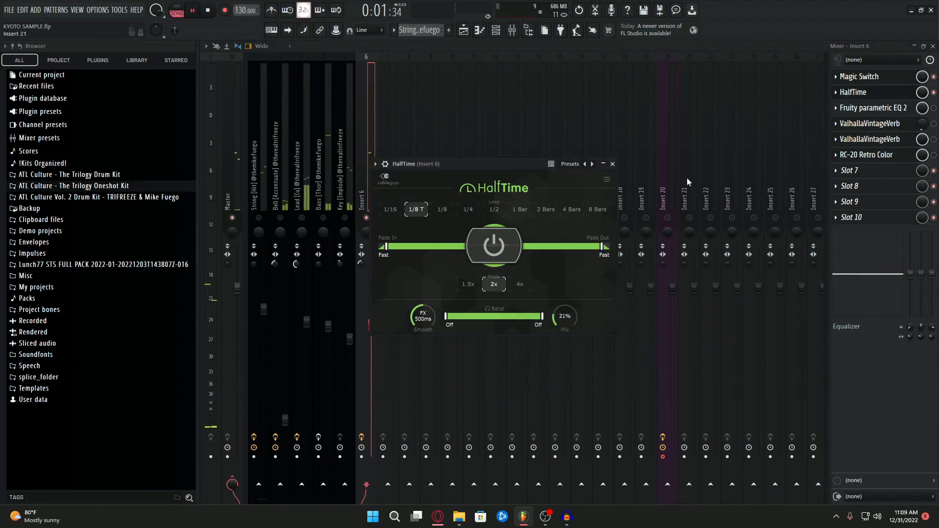
Step: Audition HalfTime at 100% mix, reduce the mix to about 19%, close the plugin and stop playback
{"action": "double_click", "coordinate": [560, 323]}
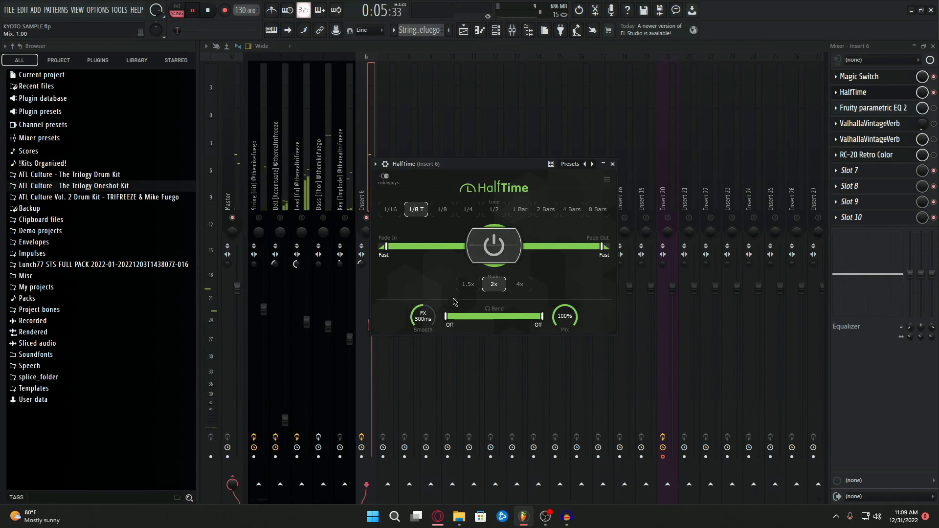
{"action": "left_click_drag", "start_coordinate": [567, 314], "coordinate": [567, 382]}
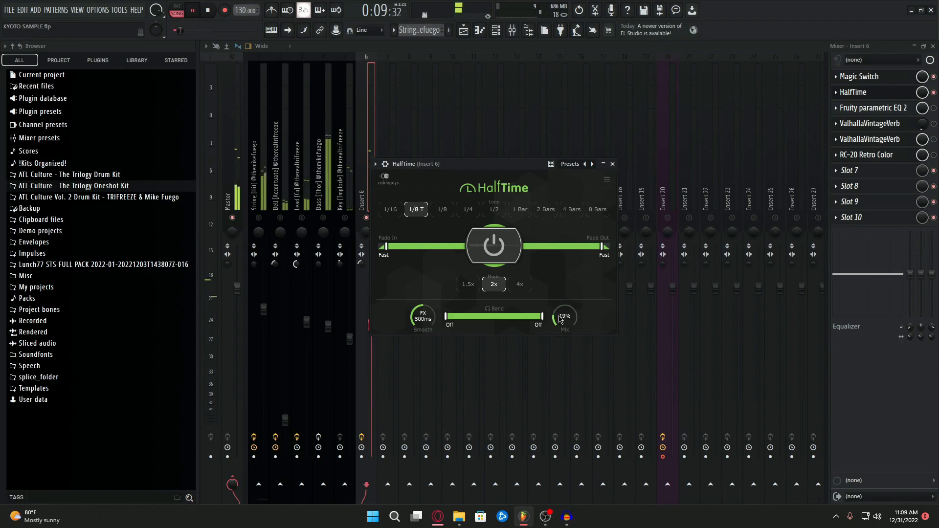
{"action": "left_click", "coordinate": [612, 164]}
{"action": "key", "text": "space"}
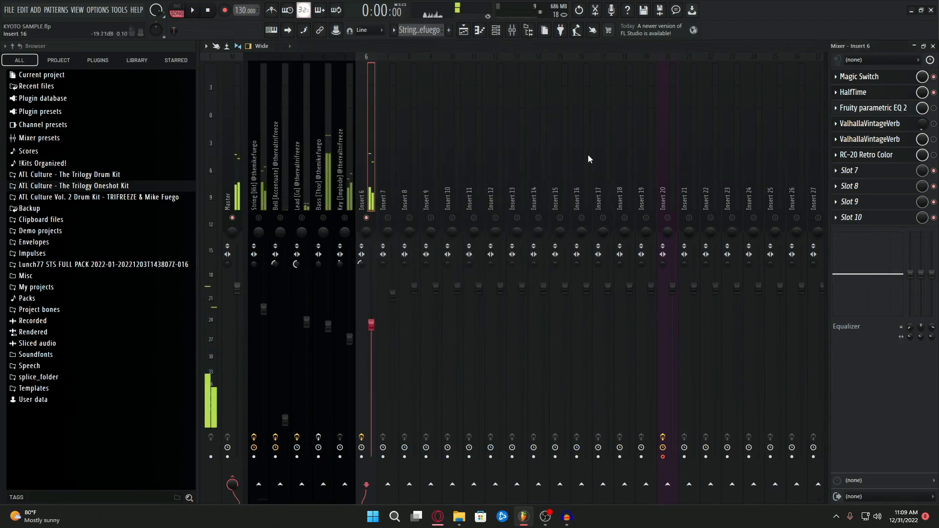
Step: Enable Fruity parametric EQ 2 on Insert 6, show its curve and listen to the mix through it
{"action": "left_click", "coordinate": [876, 108]}
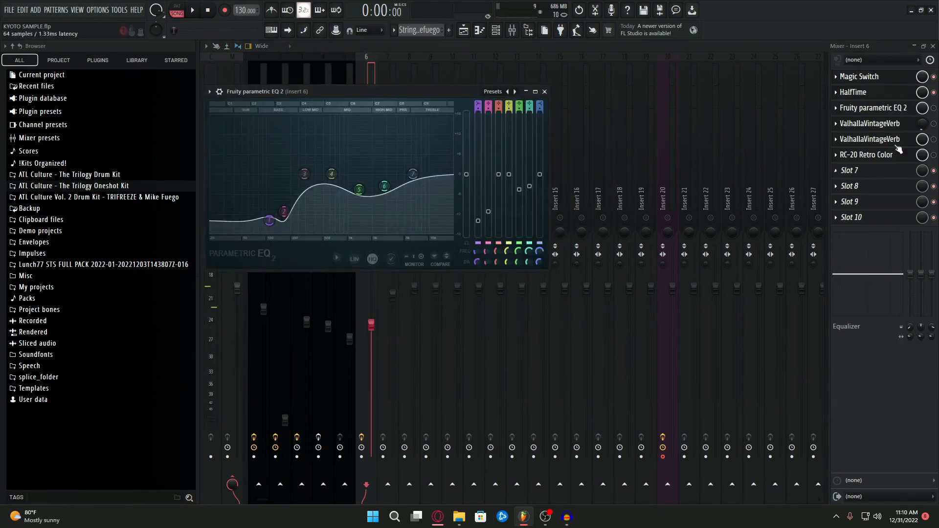
{"action": "left_click", "coordinate": [876, 108]}
{"action": "left_click", "coordinate": [853, 108]}
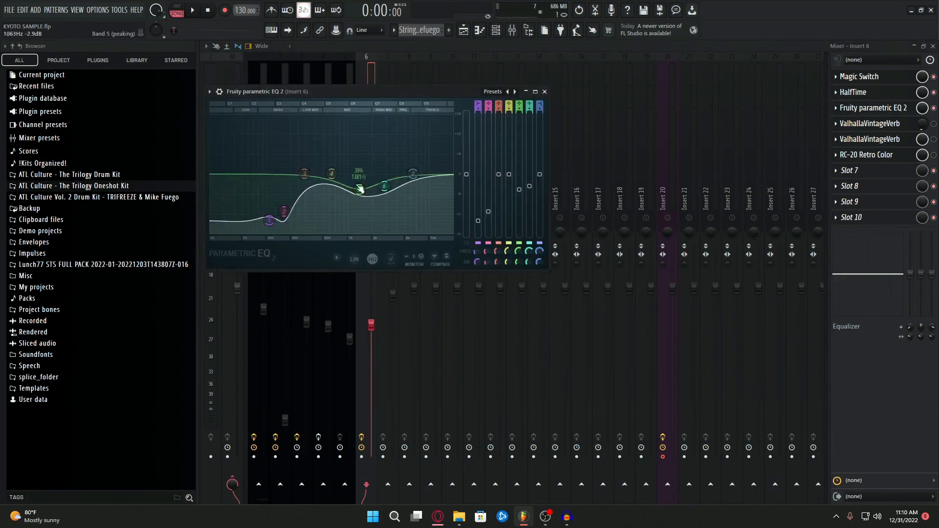
{"action": "key", "text": "space"}
{"action": "left_click_drag", "start_coordinate": [418, 91], "coordinate": [581, 108]}
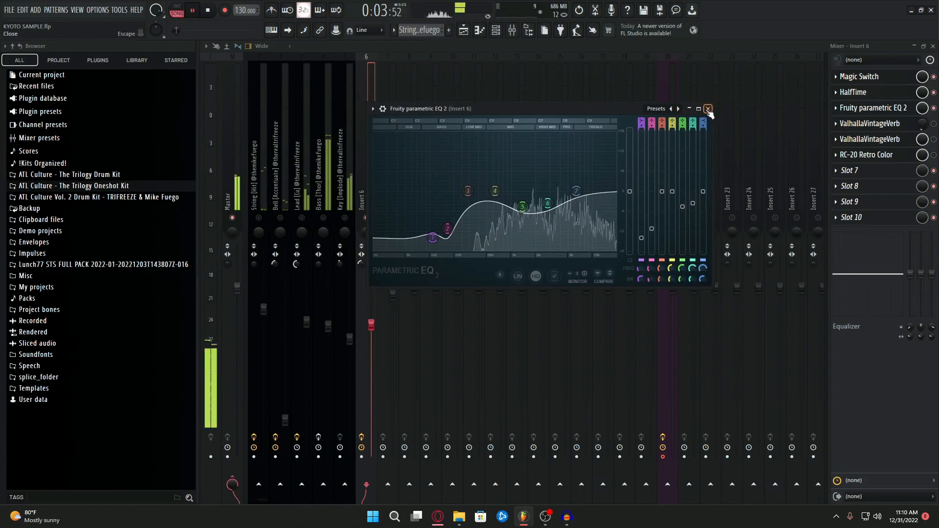
{"action": "key", "text": "space"}
Step: Enable the first ValhallaVintageVerb on Insert 6, review its Drum Air settings and listen to it
{"action": "left_click", "coordinate": [876, 124]}
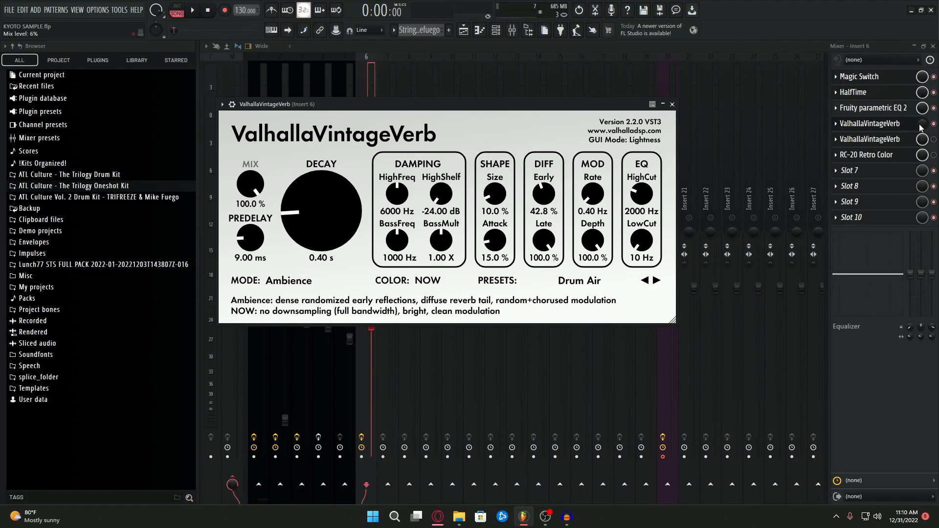
{"action": "left_click_drag", "start_coordinate": [361, 110], "coordinate": [403, 110]}
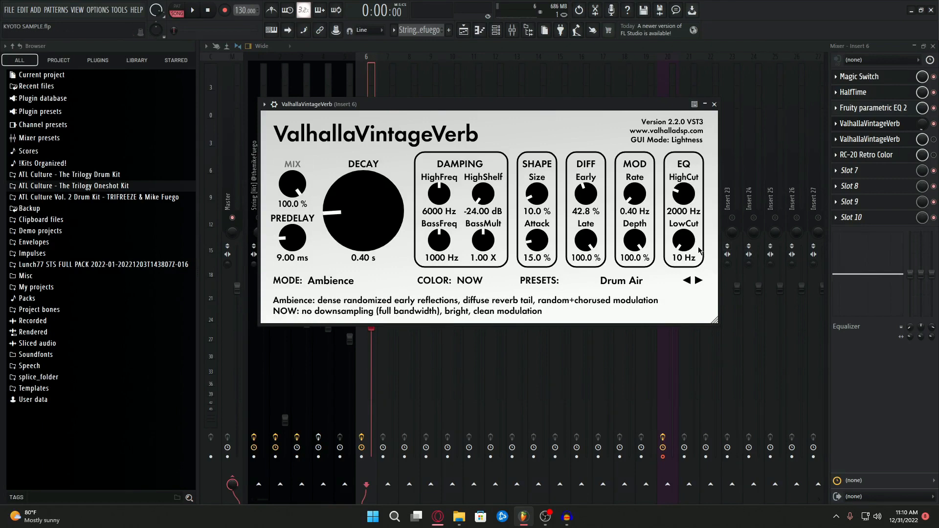
{"action": "key", "text": "space"}
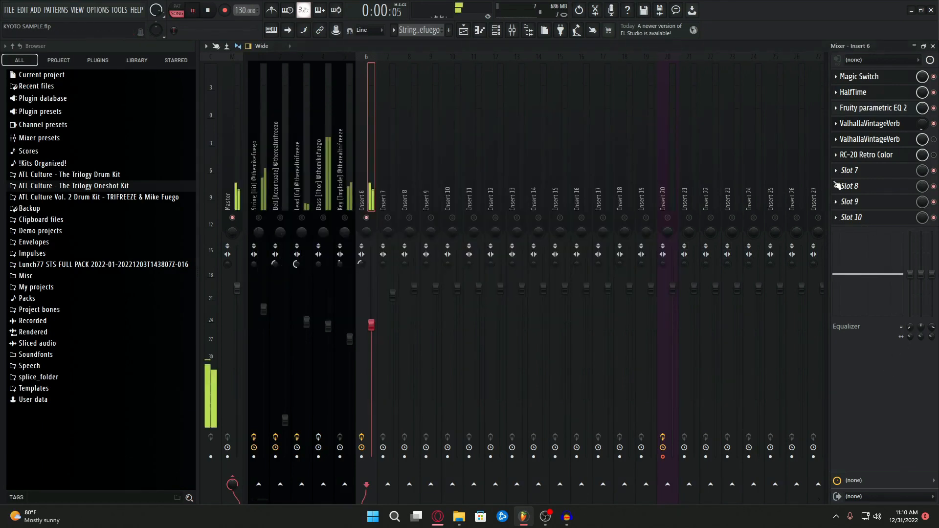
{"action": "key", "text": "space"}
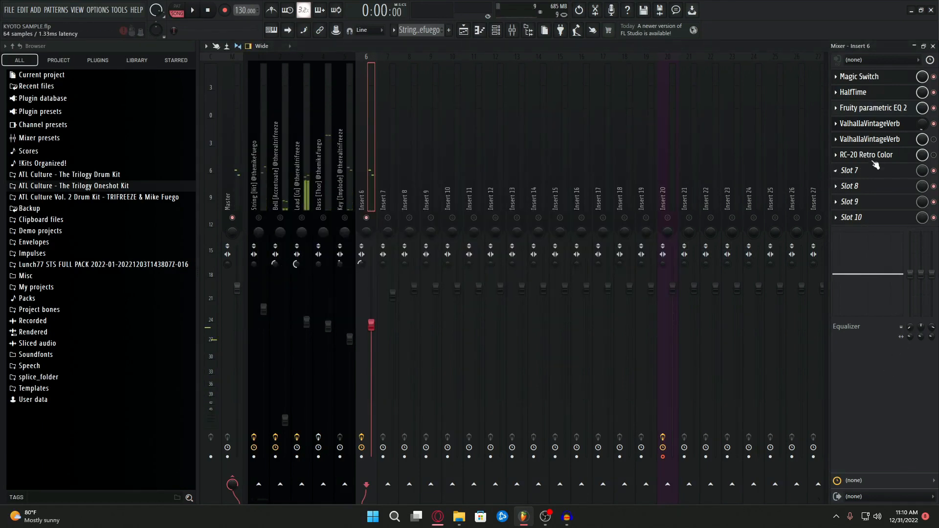
Step: Enable the second ValhallaVintageVerb on Insert 6, review its Ambience preset settings and listen to it
{"action": "left_click", "coordinate": [871, 141]}
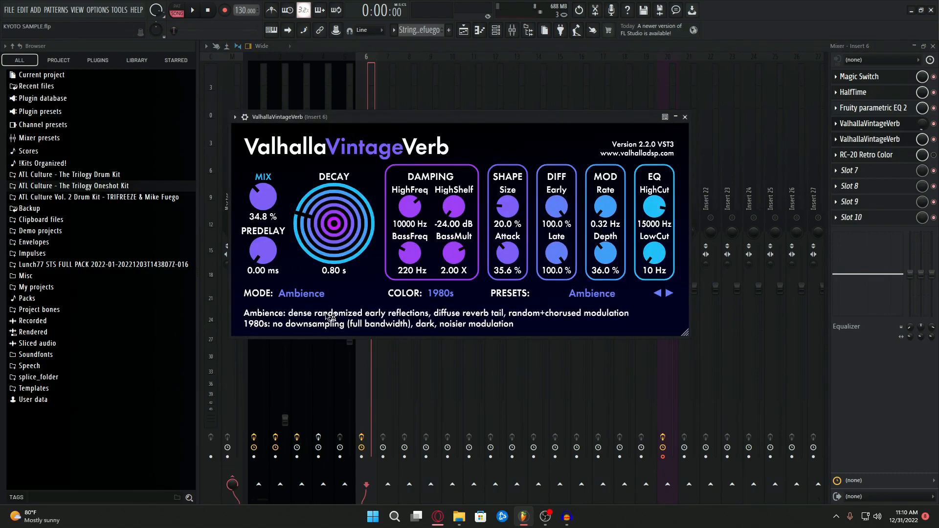
{"action": "left_click_drag", "start_coordinate": [354, 123], "coordinate": [400, 110]}
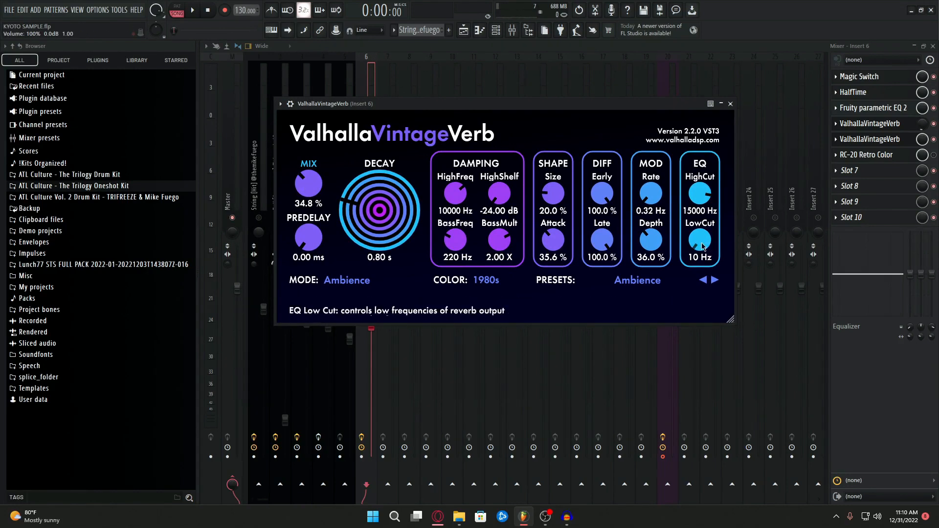
{"action": "left_click", "coordinate": [927, 381]}
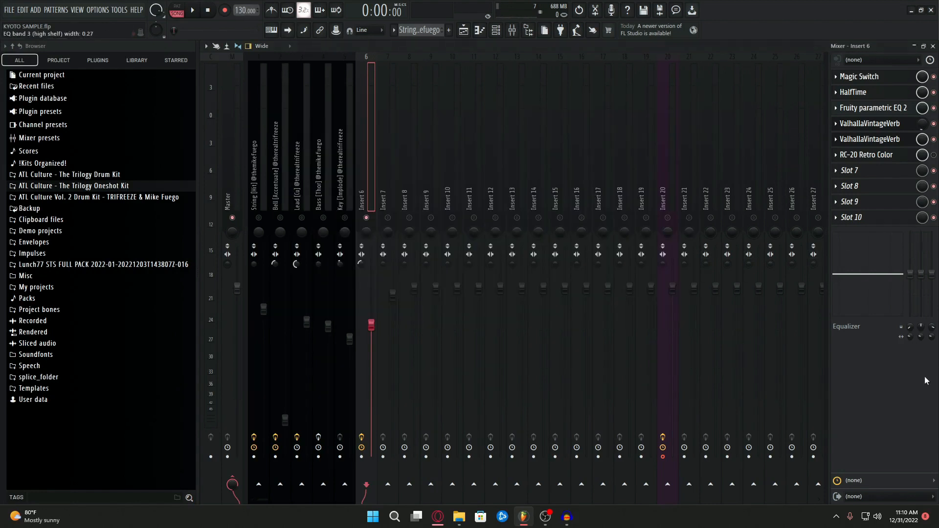
{"action": "key", "text": "space"}
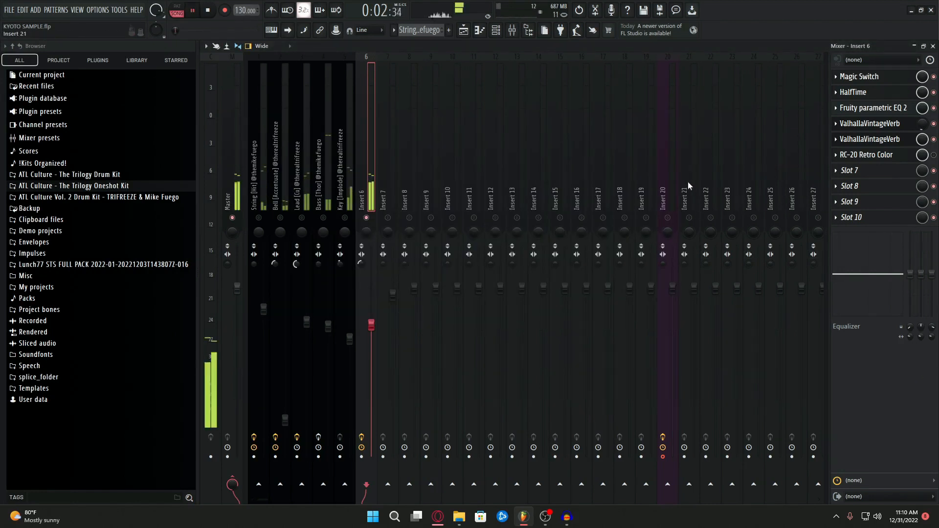
{"action": "key", "text": "space"}
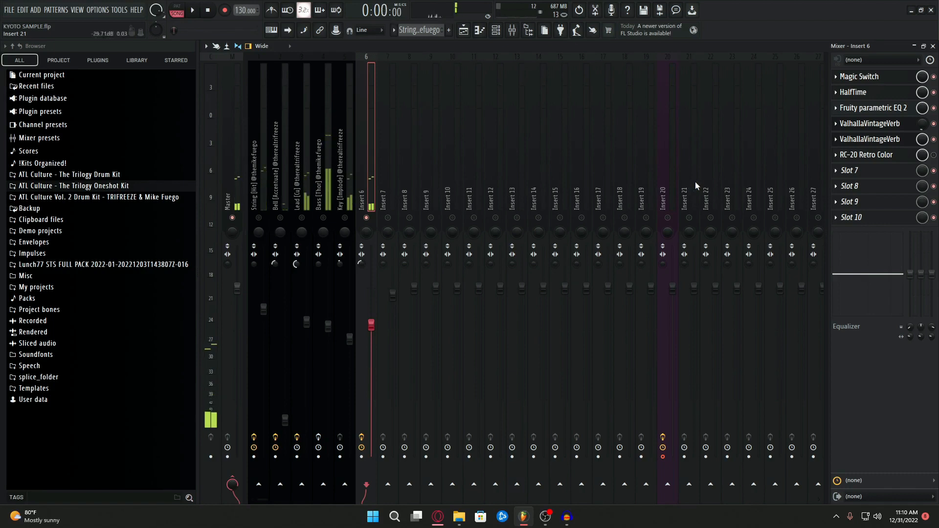
Step: Enable RC-20 Retro Color on Insert 6, review its Vinyl 1 settings and play the mix through it
{"action": "left_click", "coordinate": [883, 155]}
{"action": "left_click_drag", "start_coordinate": [478, 115], "coordinate": [510, 99]}
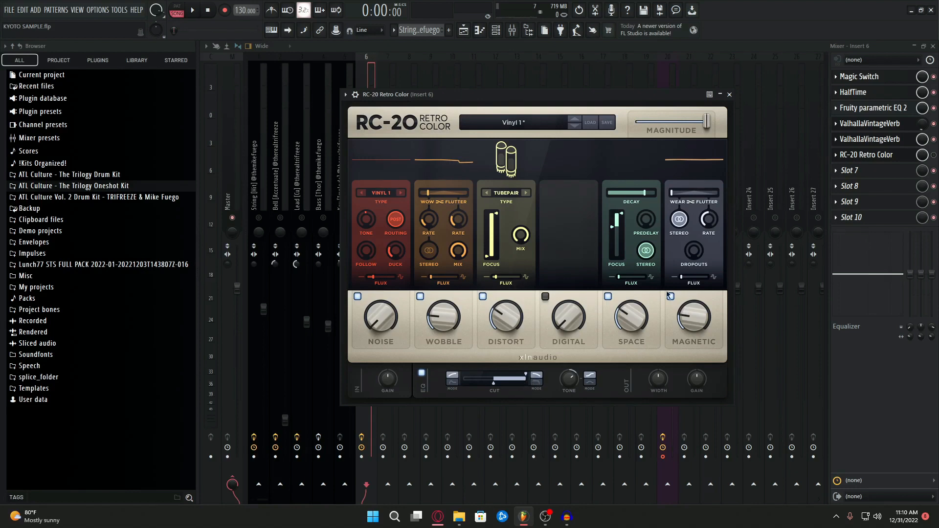
{"action": "left_click", "coordinate": [934, 156]}
{"action": "key", "text": "space"}
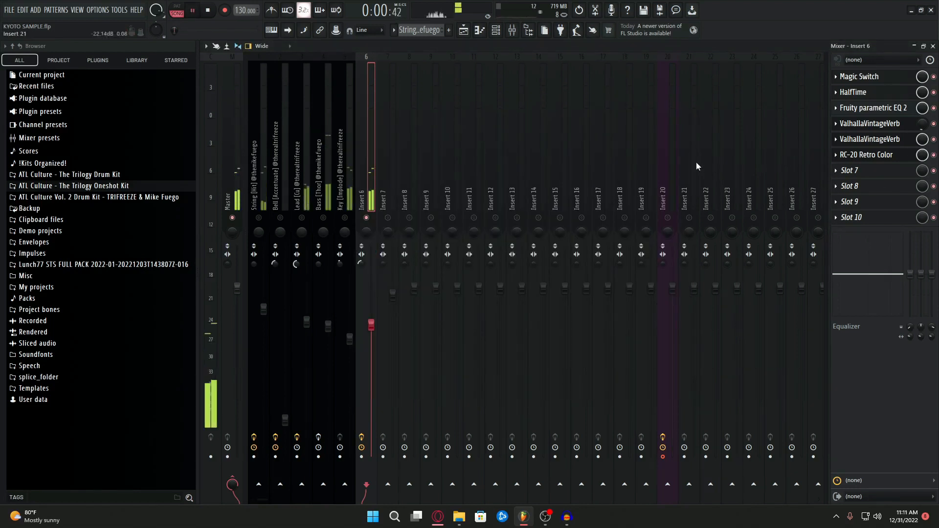
{"action": "left_click", "coordinate": [861, 155]}
{"action": "left_click_drag", "start_coordinate": [585, 96], "coordinate": [552, 101]}
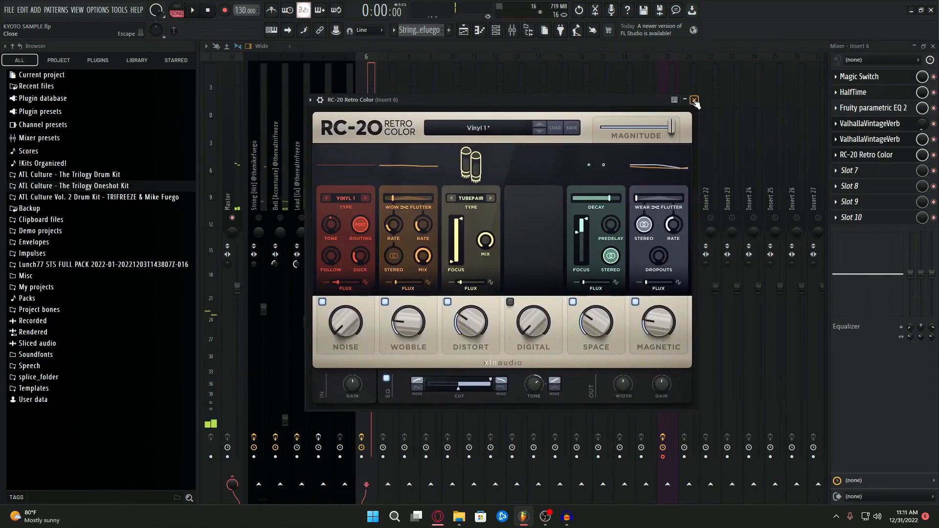
{"action": "left_click", "coordinate": [694, 100]}
{"action": "key", "text": "space"}
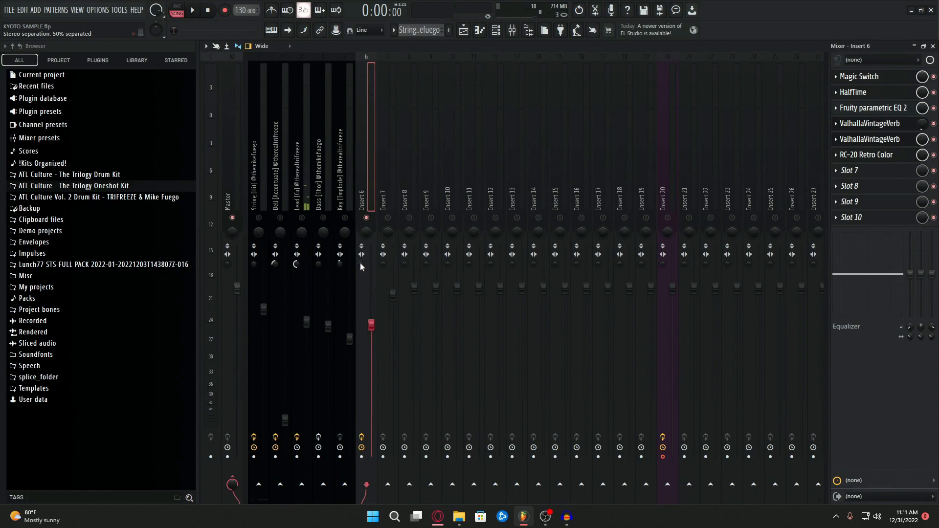
Step: Return to the playlist and unmute the Perc Loop [Dancer] track
{"action": "key", "text": "F5"}
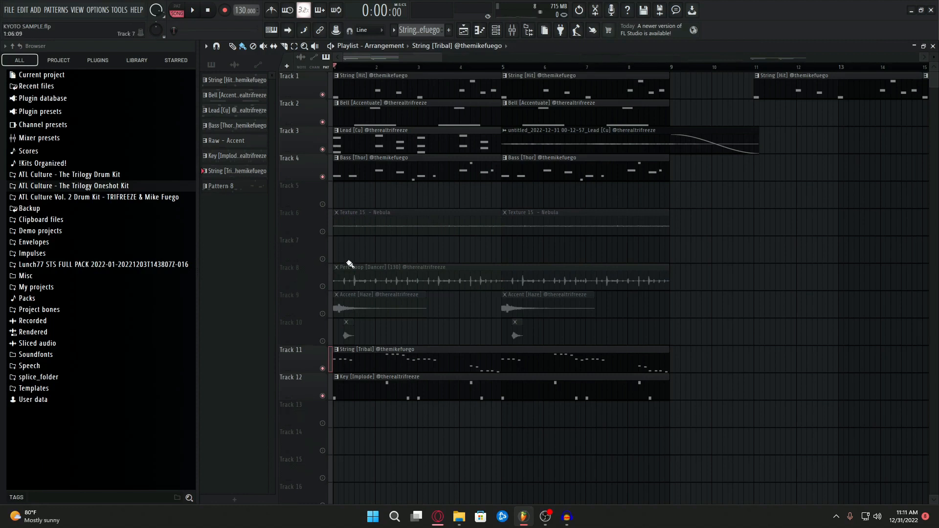
{"action": "scroll", "coordinate": [421, 282], "scroll_direction": "down", "scroll_amount": 2}
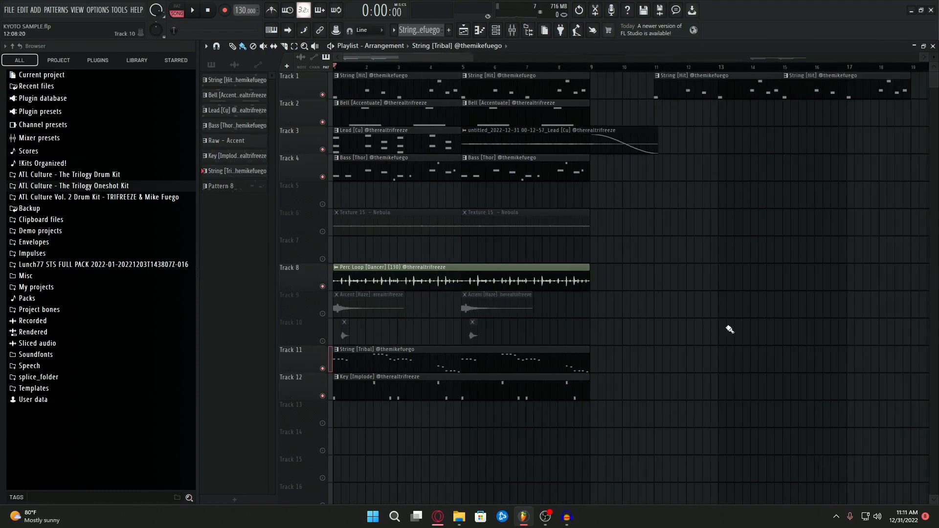
{"action": "scroll", "coordinate": [402, 276], "scroll_direction": "down", "scroll_amount": 7}
{"action": "scroll", "coordinate": [399, 282], "scroll_direction": "up", "scroll_amount": 7}
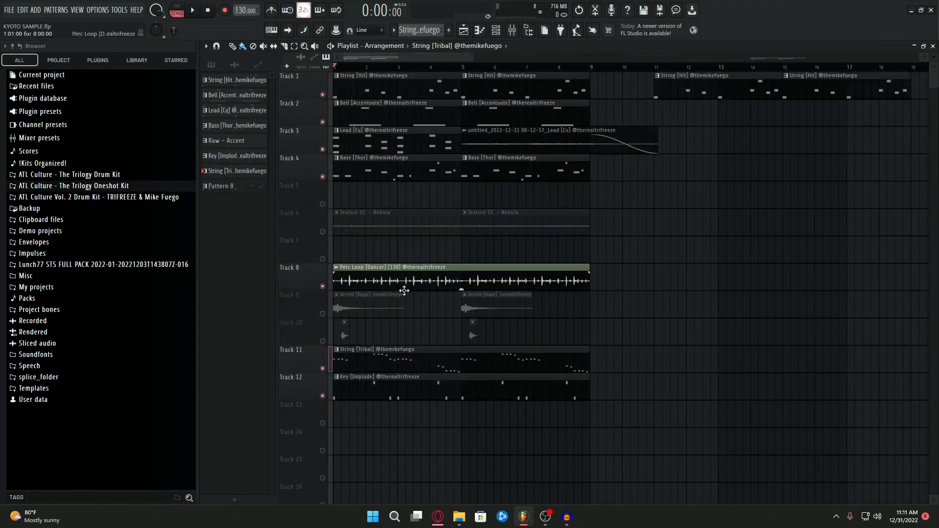
{"action": "scroll", "coordinate": [378, 274], "scroll_direction": "up", "scroll_amount": 1}
{"action": "scroll", "coordinate": [415, 252], "scroll_direction": "up", "scroll_amount": 1}
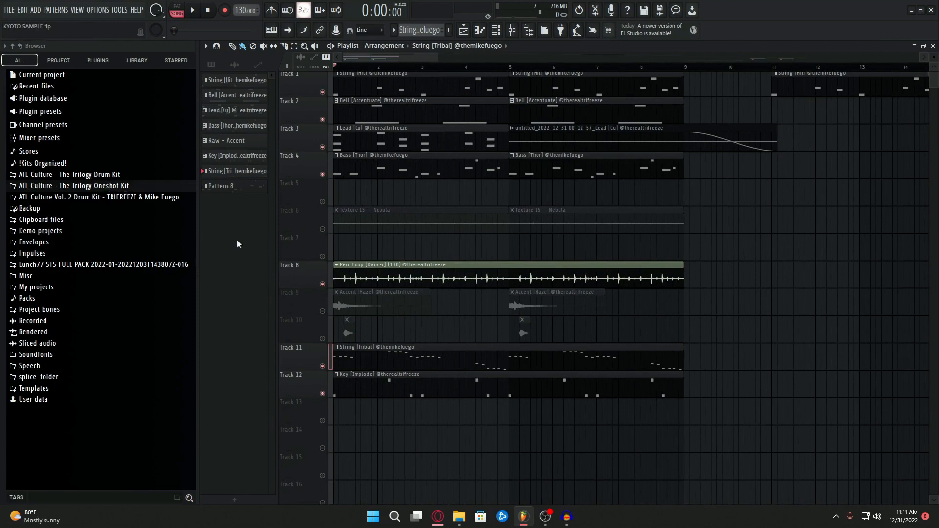
{"action": "scroll", "coordinate": [388, 252], "scroll_direction": "down", "scroll_amount": 3}
{"action": "scroll", "coordinate": [388, 251], "scroll_direction": "up", "scroll_amount": 3}
Step: Listen to the Perc Loop [Dancer] track soloed, restore the other instrument tracks and play them all together
{"action": "right_click", "coordinate": [322, 286]}
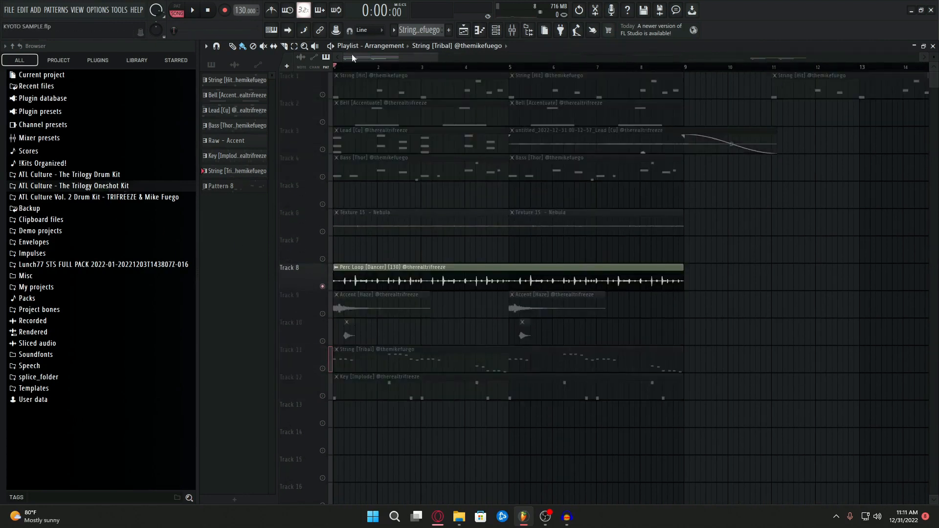
{"action": "key", "text": "space"}
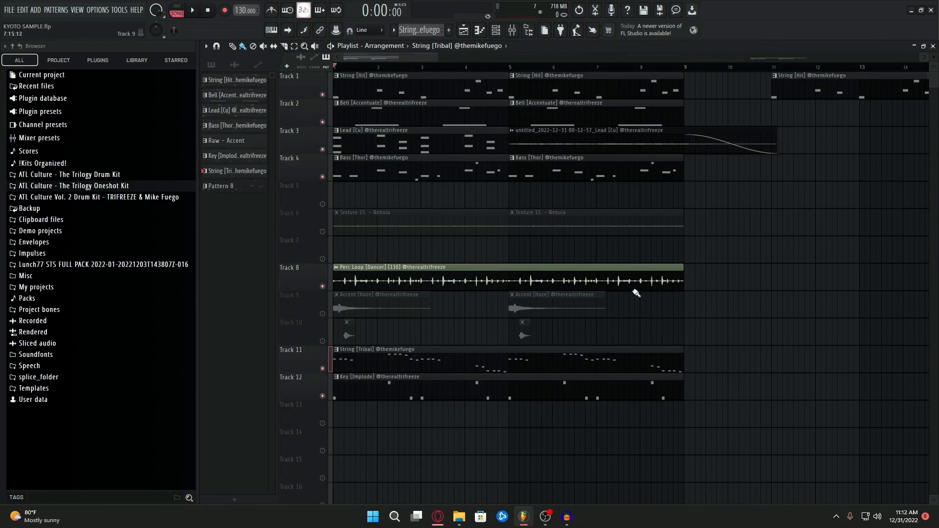
{"action": "key", "text": "space"}
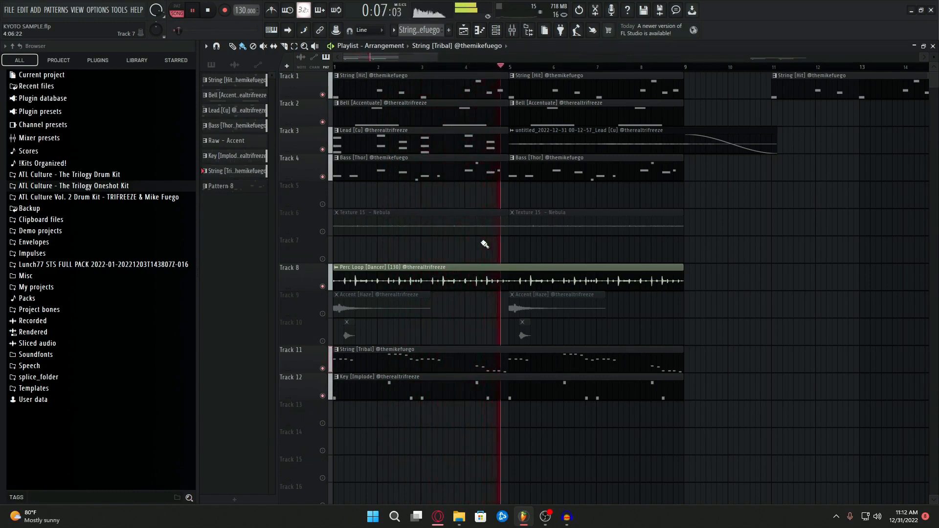
{"action": "key", "text": "space"}
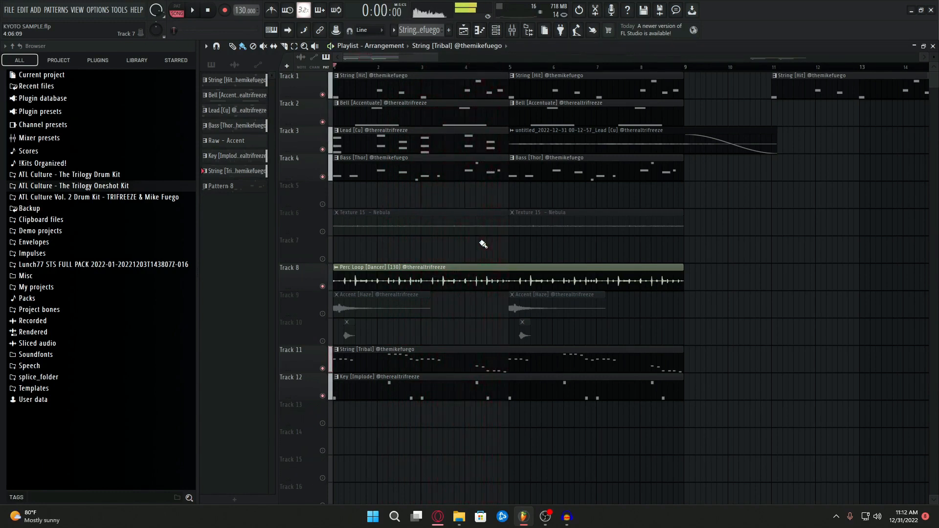
Step: Solo the Texture 15 - Nebula track and inspect its audio clip settings
{"action": "right_click", "coordinate": [322, 231]}
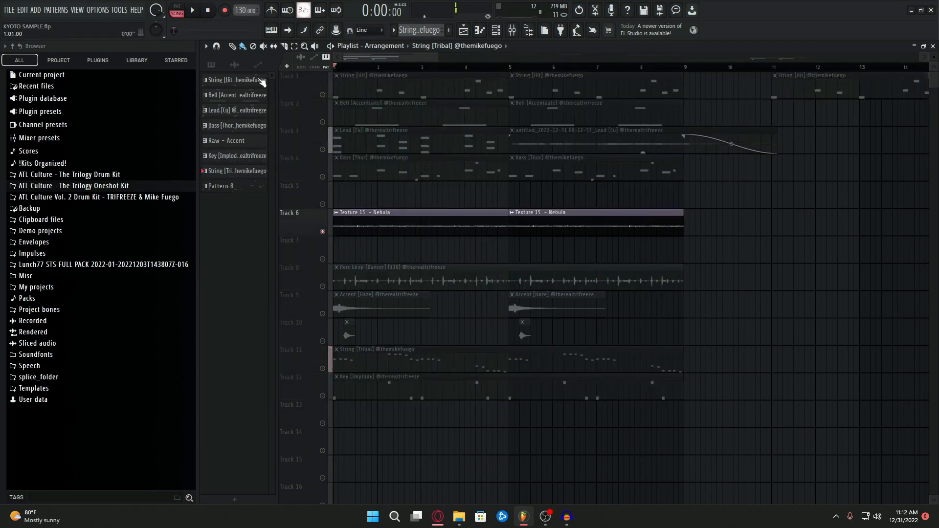
{"action": "double_click", "coordinate": [422, 228]}
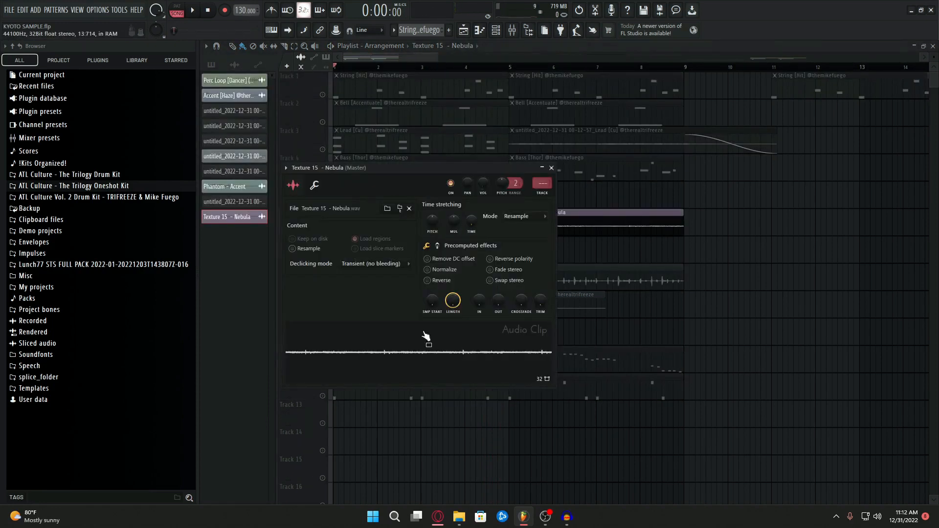
{"action": "left_click", "coordinate": [551, 168]}
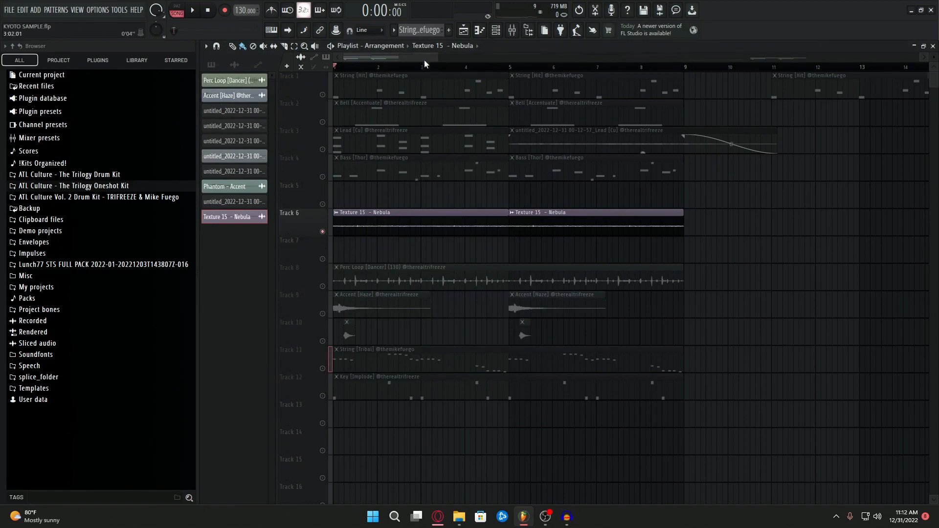
Step: Listen to the soloed Texture 15 - Nebula track from the start of the arrangement
{"action": "scroll", "coordinate": [424, 60], "scroll_direction": "up", "scroll_amount": 2}
{"action": "key", "text": "space"}
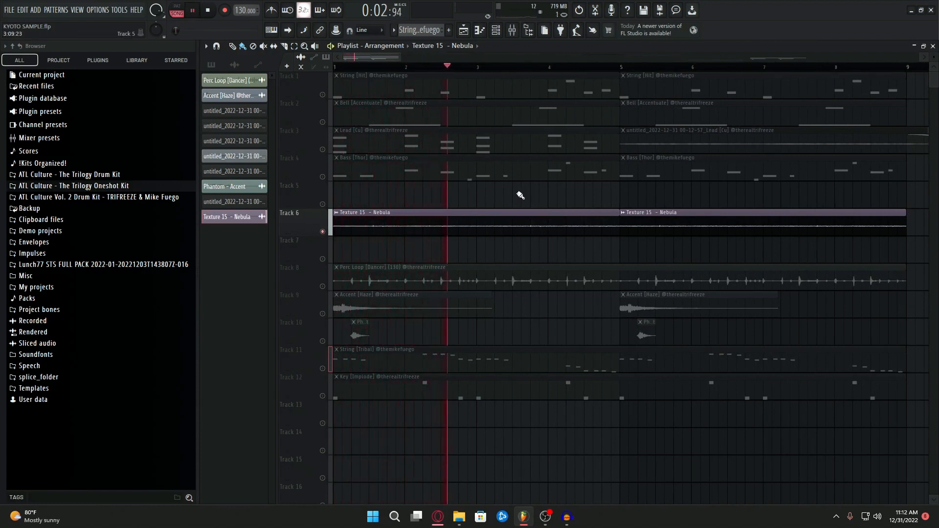
{"action": "key", "text": "space"}
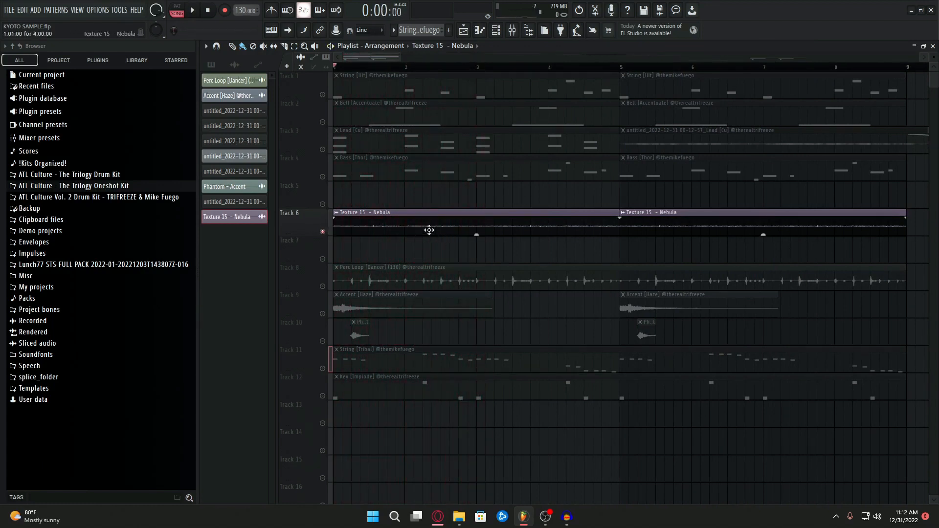
Step: Unmute the instrument tracks 1 to 4, 11 and 12, plus the percussion and accent tracks 8 to 10
{"action": "left_click_drag", "start_coordinate": [323, 177], "coordinate": [324, 128]}
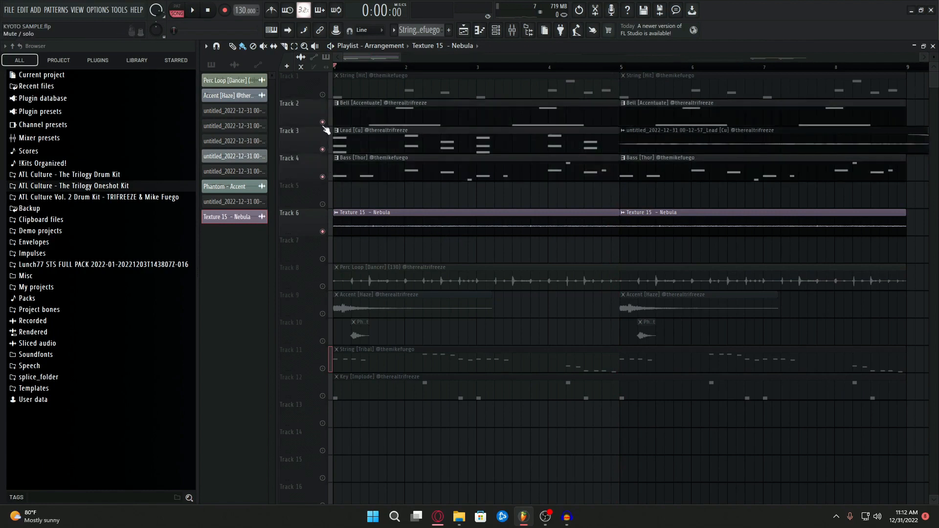
{"action": "left_click", "coordinate": [325, 95]}
{"action": "left_click_drag", "start_coordinate": [324, 371], "coordinate": [323, 397]}
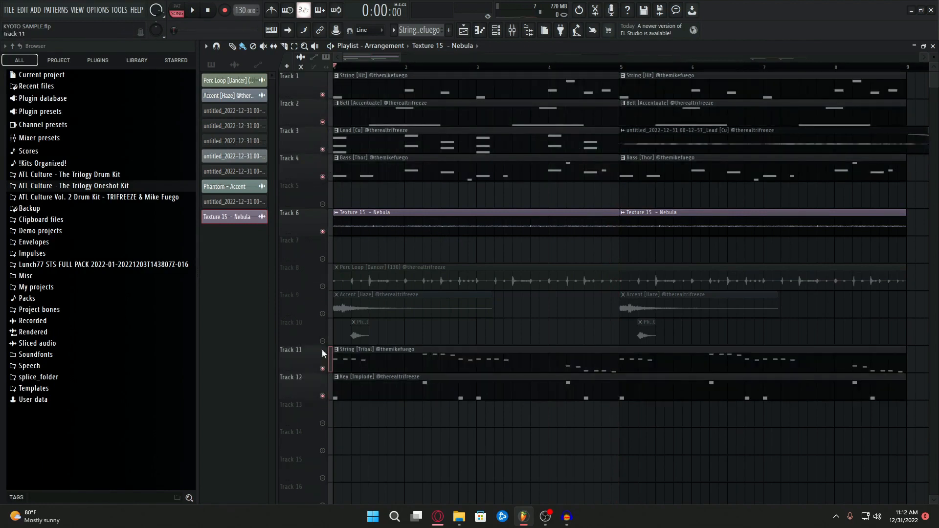
{"action": "left_click_drag", "start_coordinate": [323, 287], "coordinate": [325, 340]}
{"action": "scroll", "coordinate": [345, 331], "scroll_direction": "up", "scroll_amount": 4}
{"action": "scroll", "coordinate": [345, 332], "scroll_direction": "down", "scroll_amount": 1}
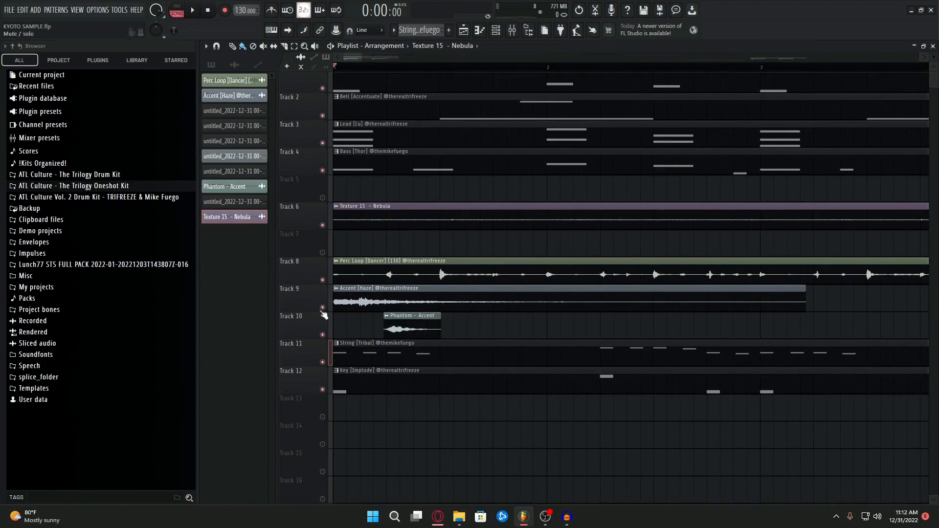
Step: Solo the Accent [Haze] track and listen to both of its clips
{"action": "right_click", "coordinate": [323, 309]}
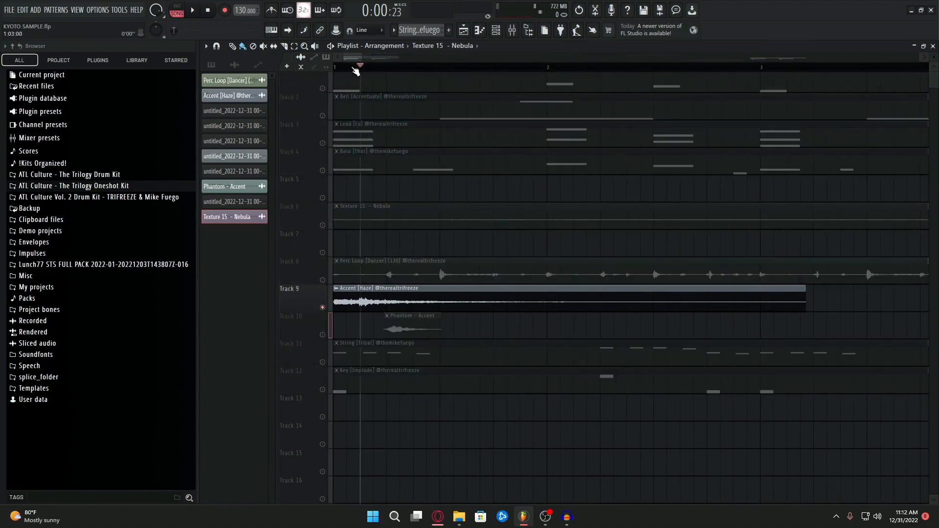
{"action": "scroll", "coordinate": [356, 69], "scroll_direction": "down", "scroll_amount": 4}
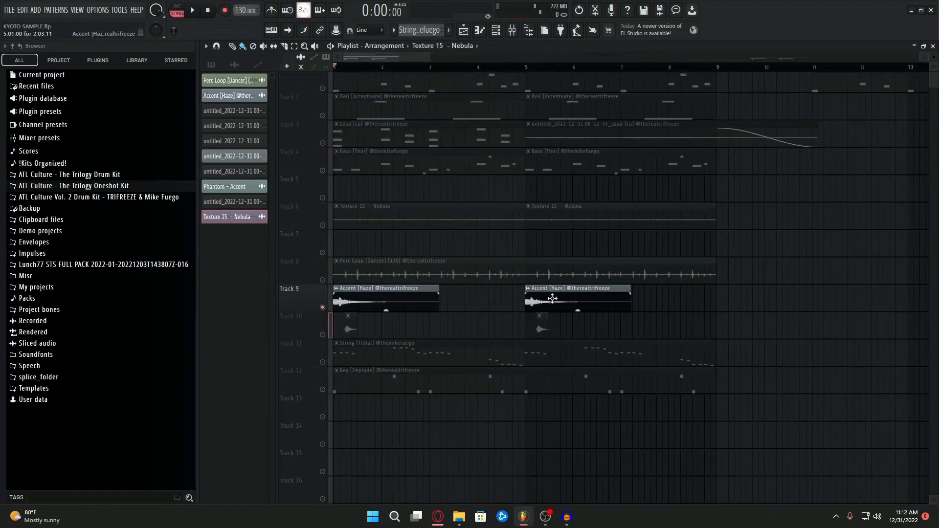
{"action": "key", "text": "space"}
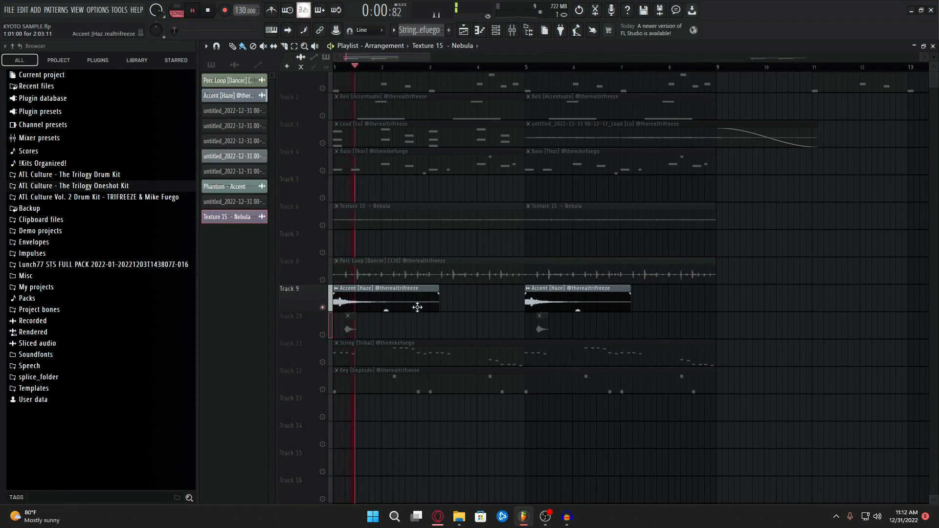
{"action": "scroll", "coordinate": [441, 320], "scroll_direction": "up", "scroll_amount": 2}
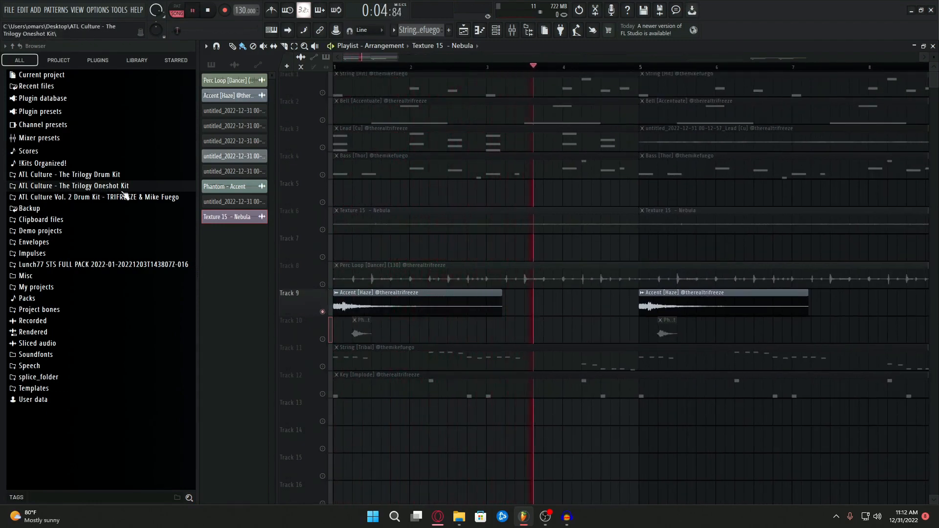
{"action": "left_click_drag", "start_coordinate": [570, 307], "coordinate": [688, 273]}
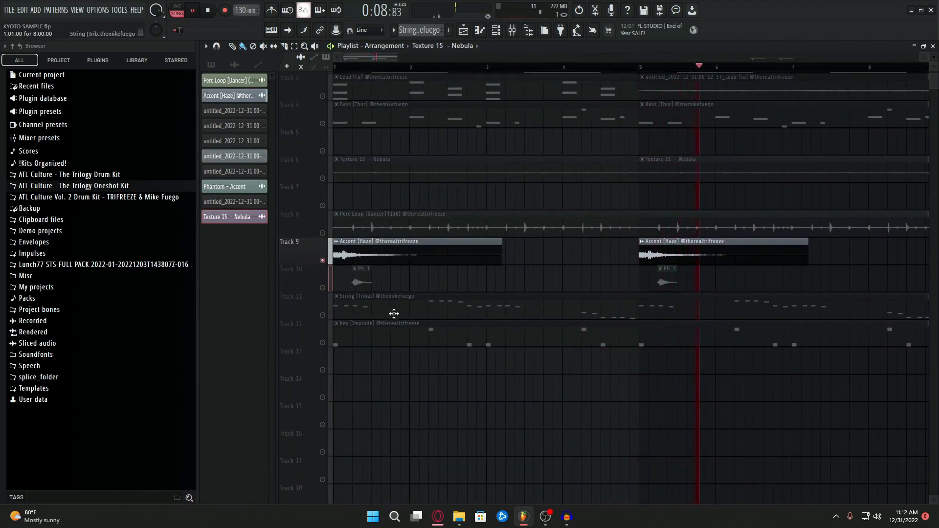
{"action": "key", "text": "space"}
Step: Solo the Phantom - Accent track and listen to its first clip and its repeat after bar 5
{"action": "left_click", "coordinate": [330, 291]}
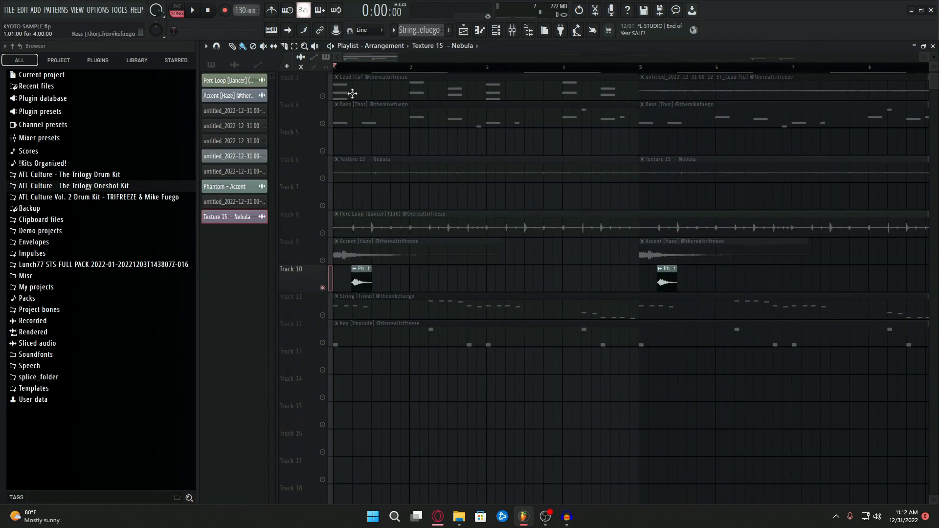
{"action": "scroll", "coordinate": [340, 196], "scroll_direction": "up", "scroll_amount": 4}
{"action": "scroll", "coordinate": [409, 196], "scroll_direction": "up", "scroll_amount": 1}
{"action": "left_click_drag", "start_coordinate": [409, 200], "coordinate": [489, 194]}
{"action": "key", "text": "space"}
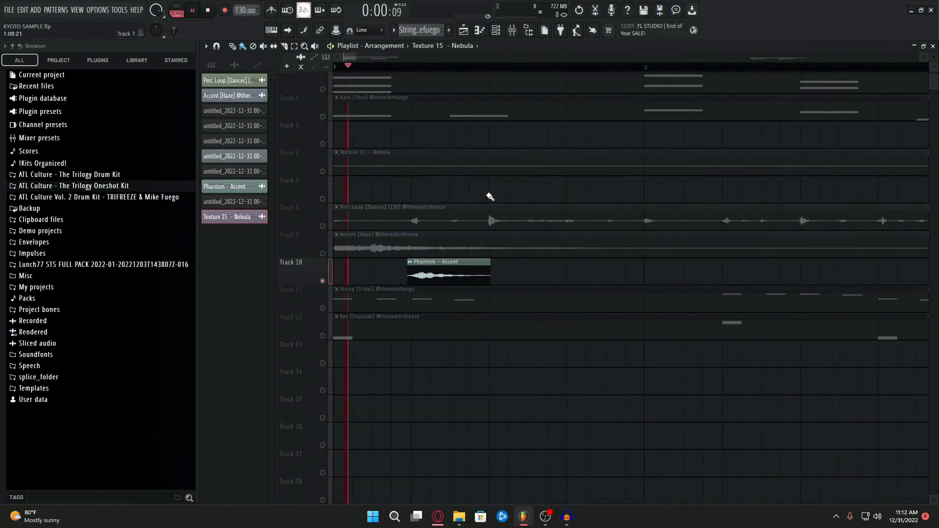
{"action": "scroll", "coordinate": [495, 195], "scroll_direction": "down", "scroll_amount": 3}
{"action": "scroll", "coordinate": [498, 198], "scroll_direction": "down", "scroll_amount": 2}
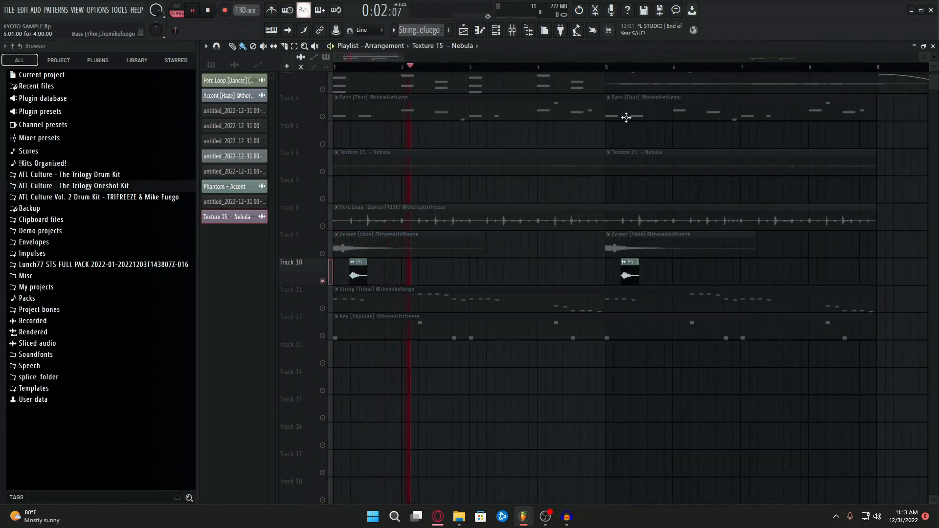
{"action": "left_click", "coordinate": [610, 67]}
{"action": "scroll", "coordinate": [400, 201], "scroll_direction": "down", "scroll_amount": 3}
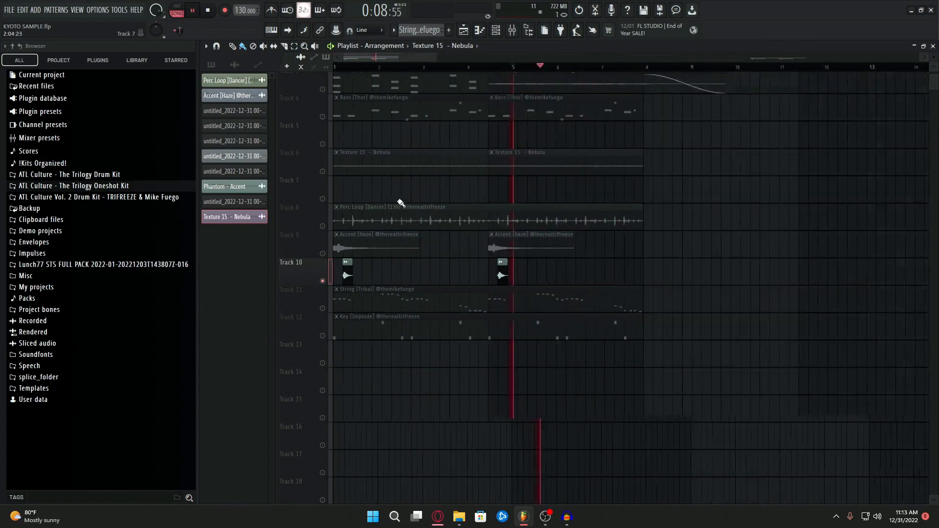
{"action": "key", "text": "space"}
Step: Unmute all playlist tracks, play the full arrangement with every layer, and stop playback
{"action": "right_click", "coordinate": [325, 253]}
{"action": "right_click", "coordinate": [324, 254]}
{"action": "scroll", "coordinate": [346, 105], "scroll_direction": "up", "scroll_amount": 3}
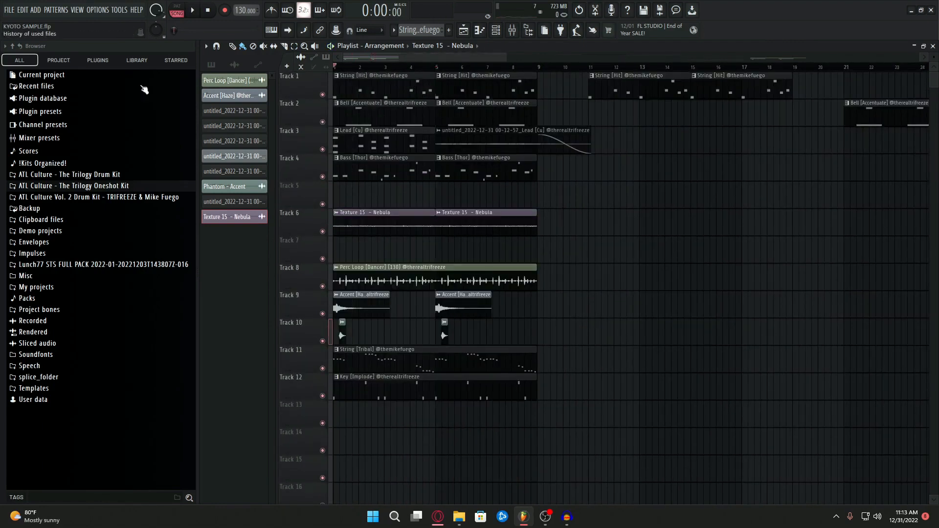
{"action": "scroll", "coordinate": [392, 251], "scroll_direction": "up", "scroll_amount": 2}
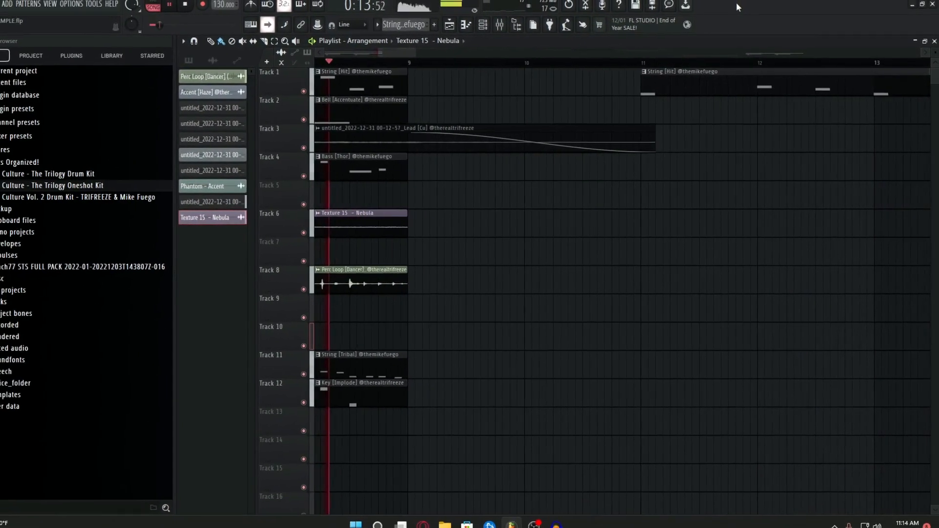
{"action": "key", "text": "space"}
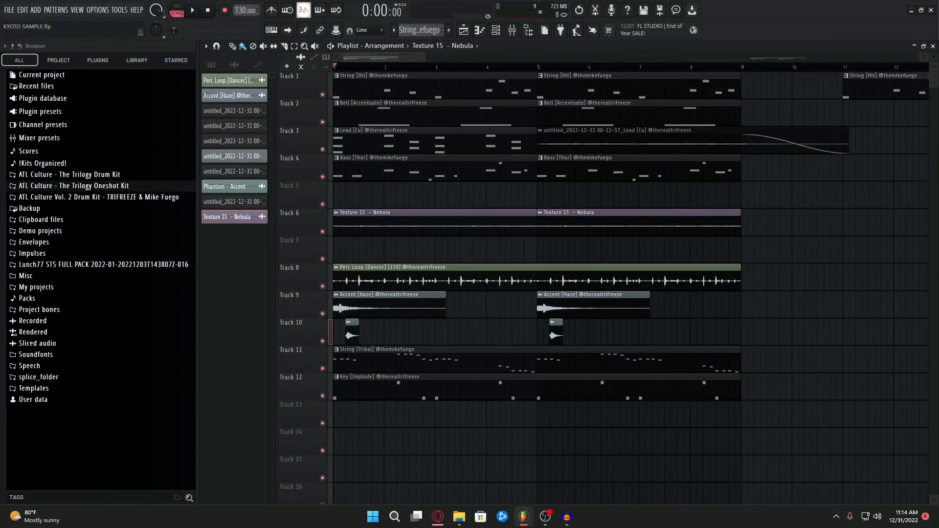